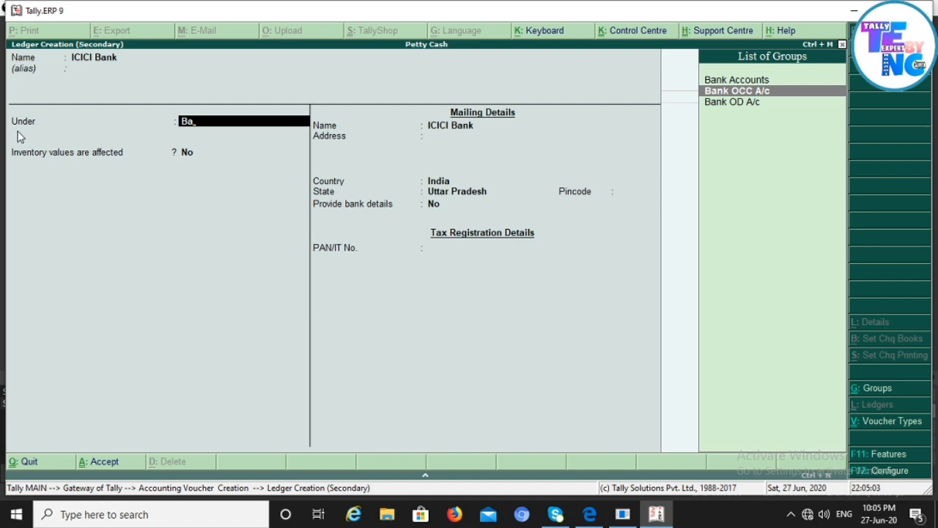
- Place the new ICICI Bank ledger under the Bank Accounts group and save the ledger
{"action": "key", "text": "Up"}
{"action": "key", "text": "Return"}
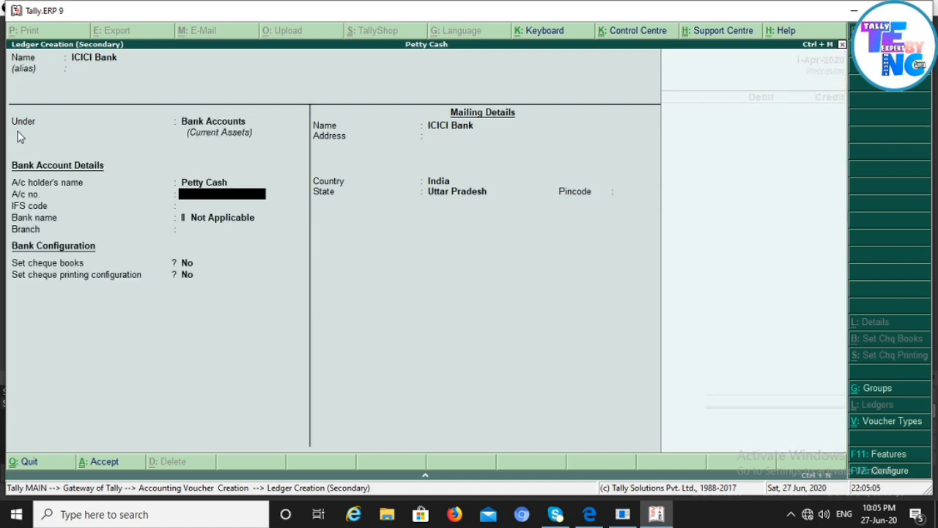
{"action": "key", "text": "ctrl+a"}
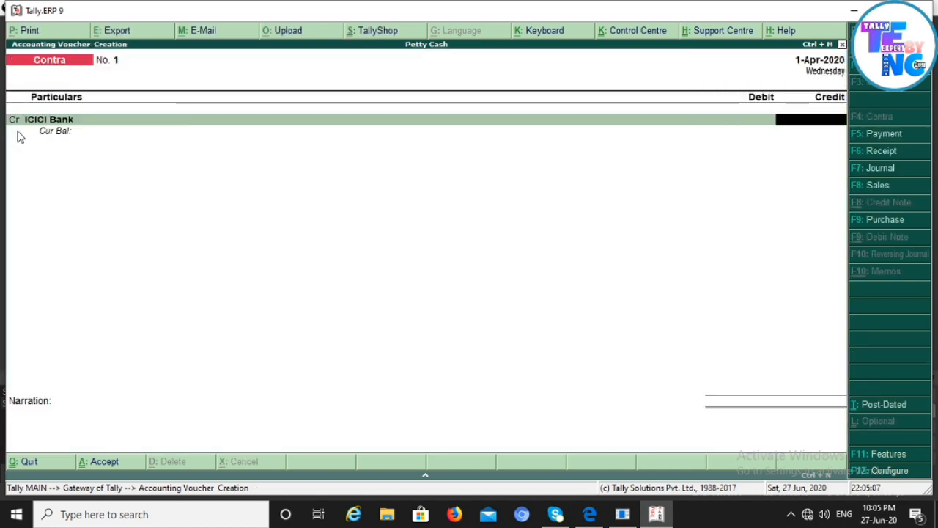
- Credit ICICI Bank with 50000 by cheque, instrument number 123451, and choose Cash as the debit ledger in the contra voucher
{"action": "type", "text": "50000"}
{"action": "key", "text": "Return"}
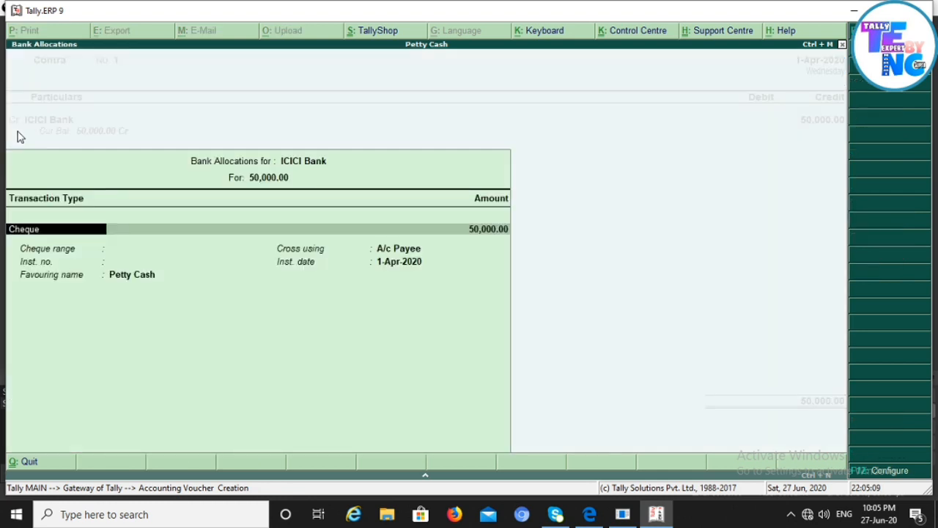
{"action": "key", "text": "Return"}
{"action": "key", "text": "Return"}
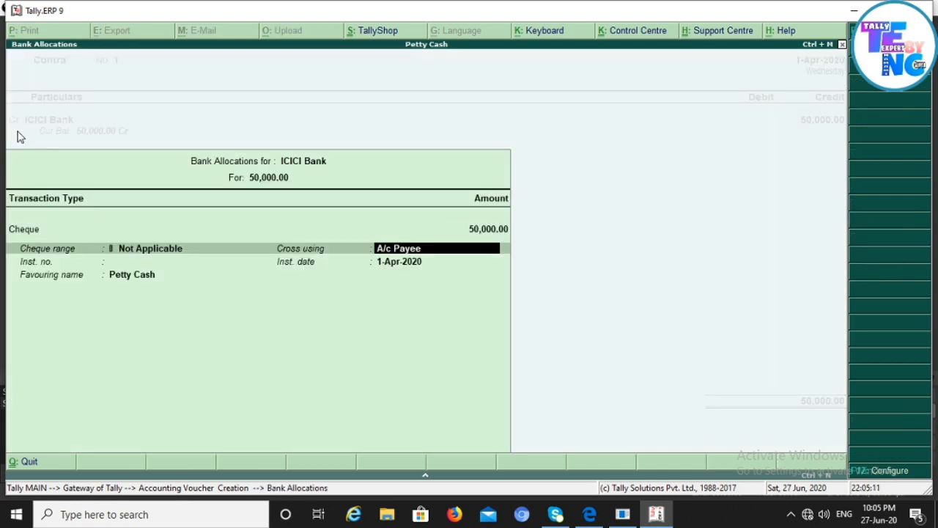
{"action": "key", "text": "Return"}
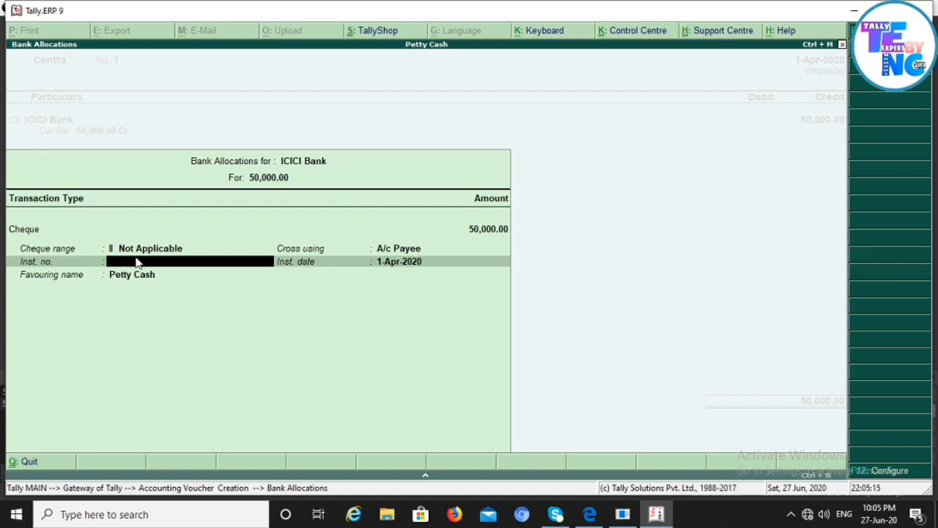
{"action": "type", "text": "123451"}
{"action": "key", "text": "Return"}
{"action": "key", "text": "Return"}
{"action": "key", "text": "Return"}
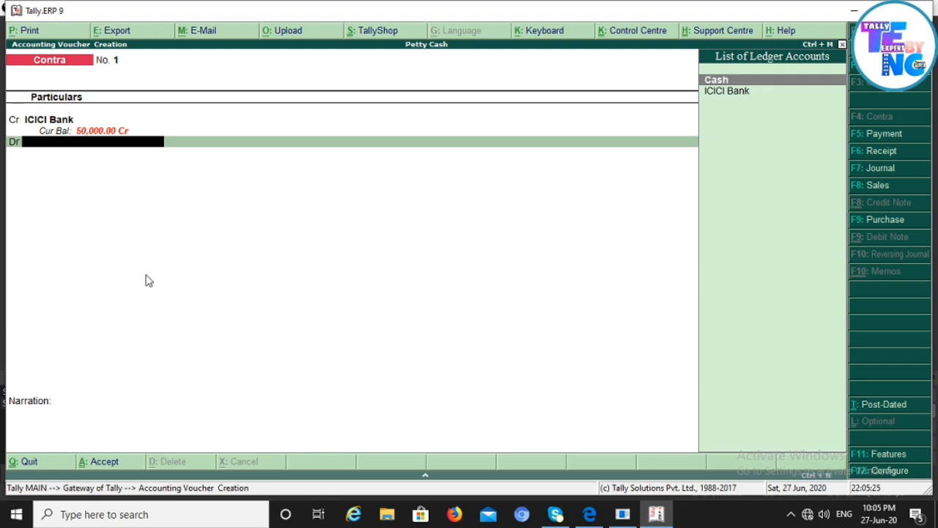
{"action": "key", "text": "Return"}
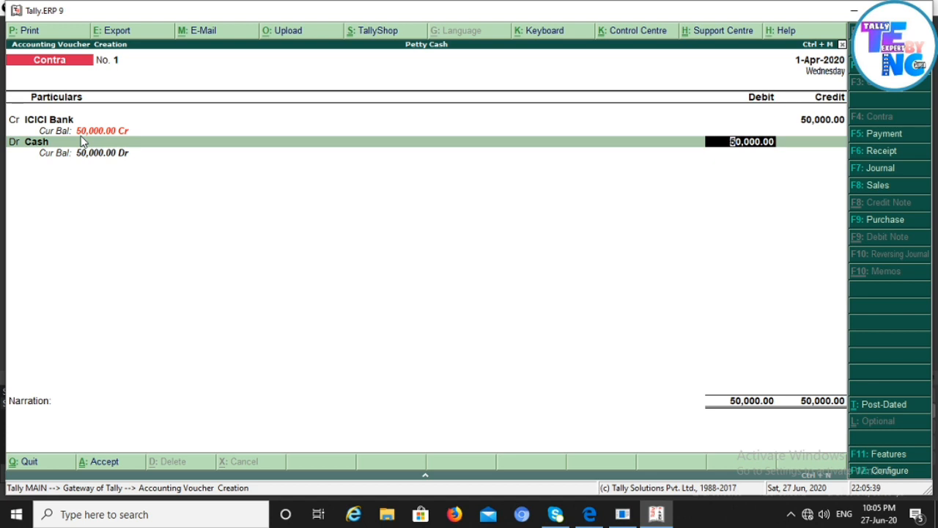
- Alter the ICICI Bank ledger from the voucher to an opening balance of 200000, and save the contra voucher
{"action": "key", "text": "BackSpace"}
{"action": "key", "text": "BackSpace"}
{"action": "key", "text": "BackSpace"}
{"action": "key", "text": "BackSpace"}
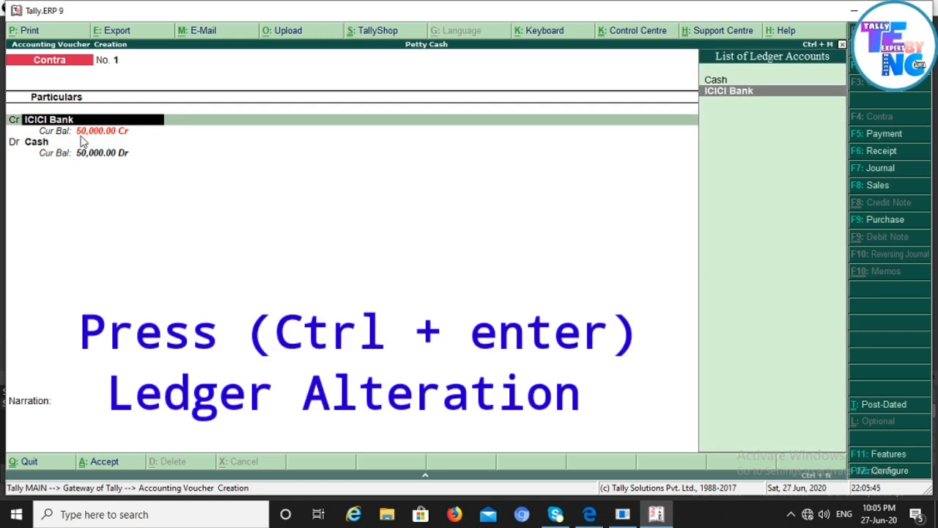
{"action": "key", "text": "ctrl+Return"}
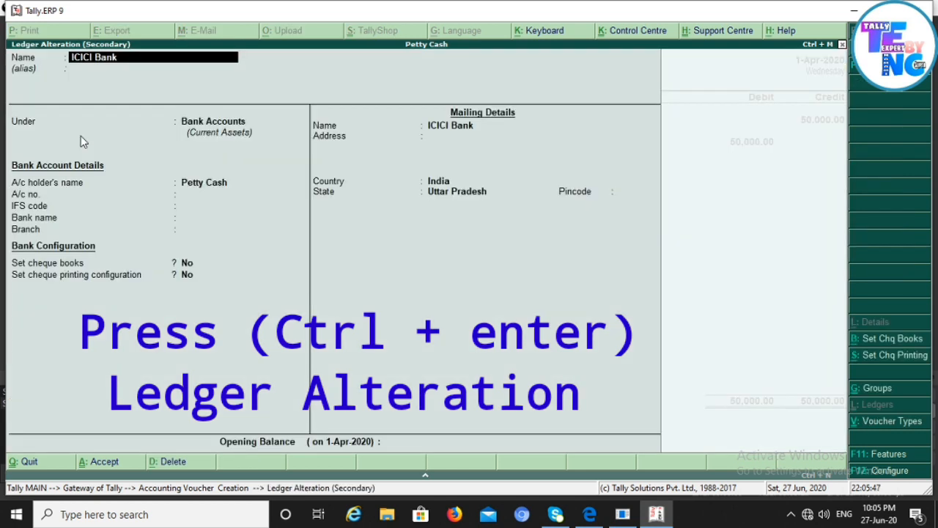
{"action": "key", "text": "Return"}
{"action": "key", "text": "Return"}
{"action": "key", "text": "Return"}
{"action": "key", "text": "Return"}
{"action": "key", "text": "Return"}
{"action": "key", "text": "Return"}
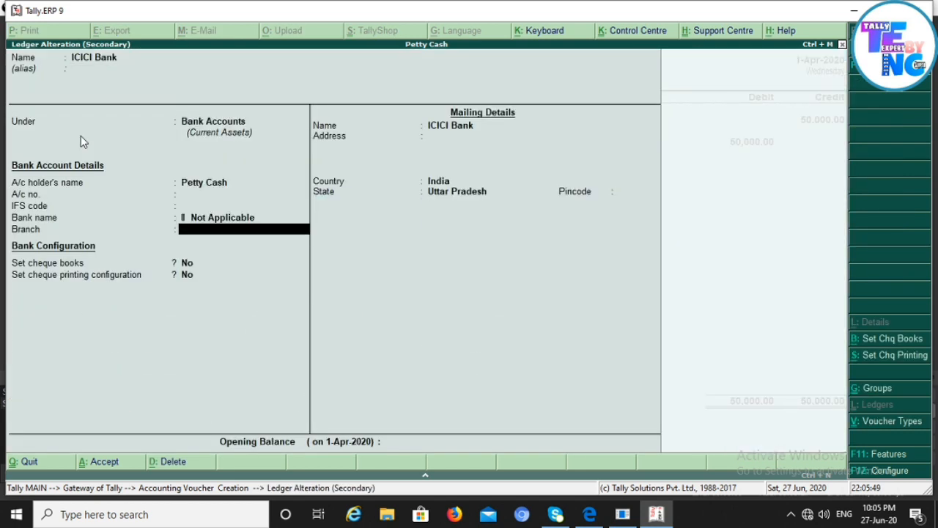
{"action": "key", "text": "Return"}
{"action": "key", "text": "Return"}
{"action": "key", "text": "Return"}
{"action": "key", "text": "Return"}
{"action": "key", "text": "Return"}
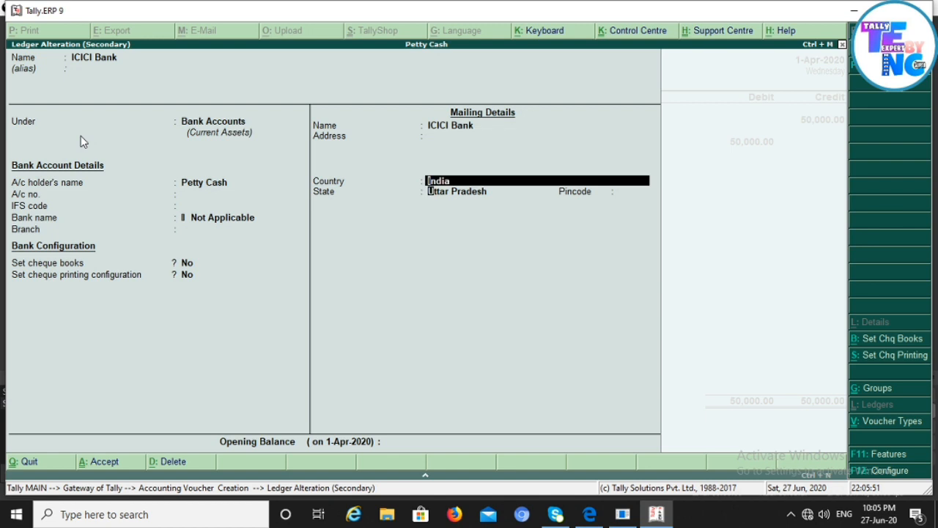
{"action": "key", "text": "Return"}
{"action": "key", "text": "Return"}
{"action": "key", "text": "Return"}
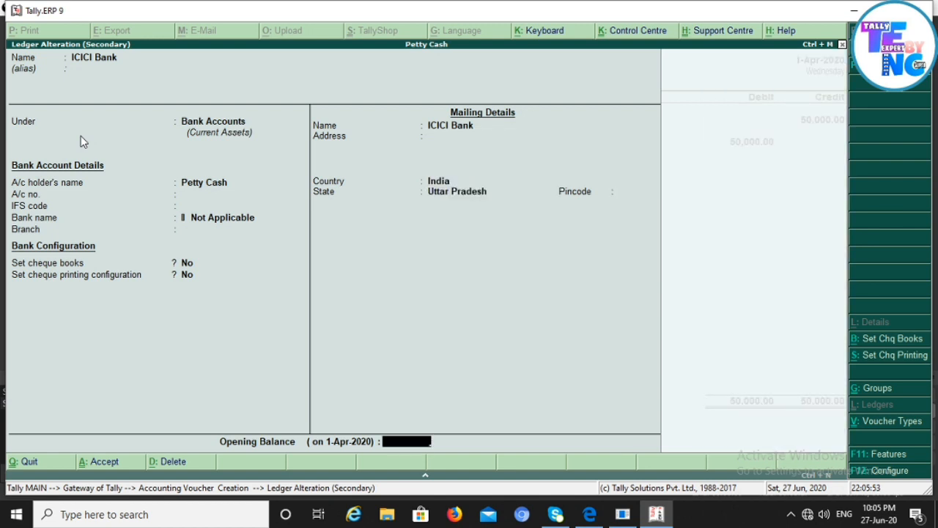
{"action": "type", "text": "200000"}
{"action": "key", "text": "Return"}
{"action": "key", "text": "Return"}
{"action": "key", "text": "Return"}
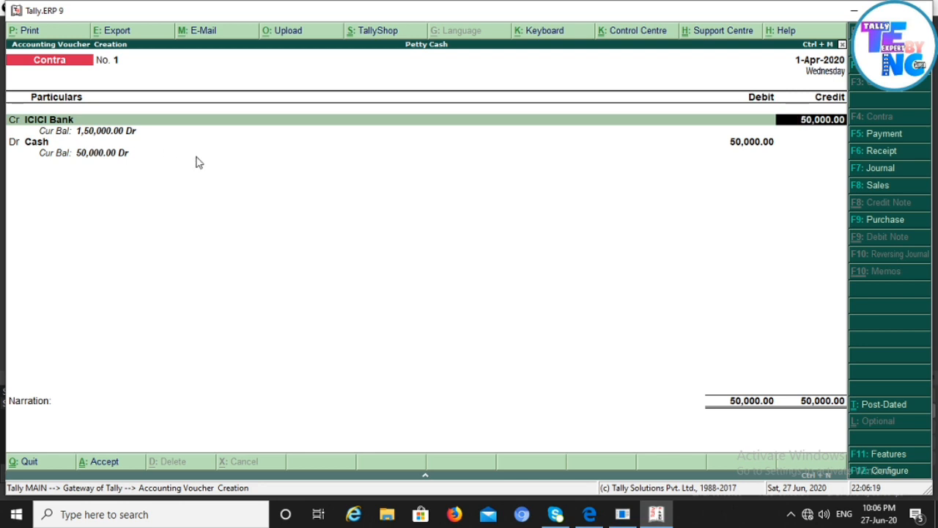
{"action": "key", "text": "ctrl+a"}
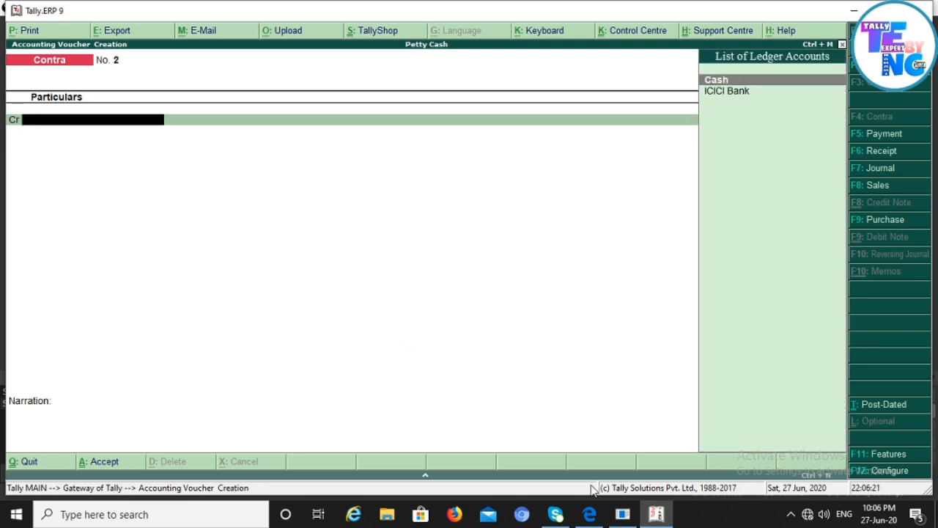
- Check the transfer transaction in the assignment document and credit Cash with 10000 in a new Tally contra voucher
{"action": "left_click", "coordinate": [584, 517]}
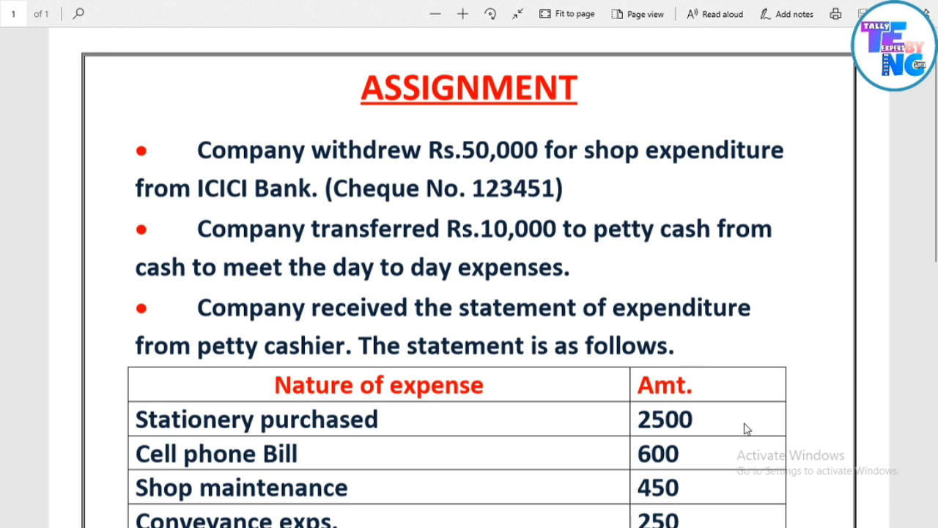
{"action": "mouse_move", "coordinate": [650, 526]}
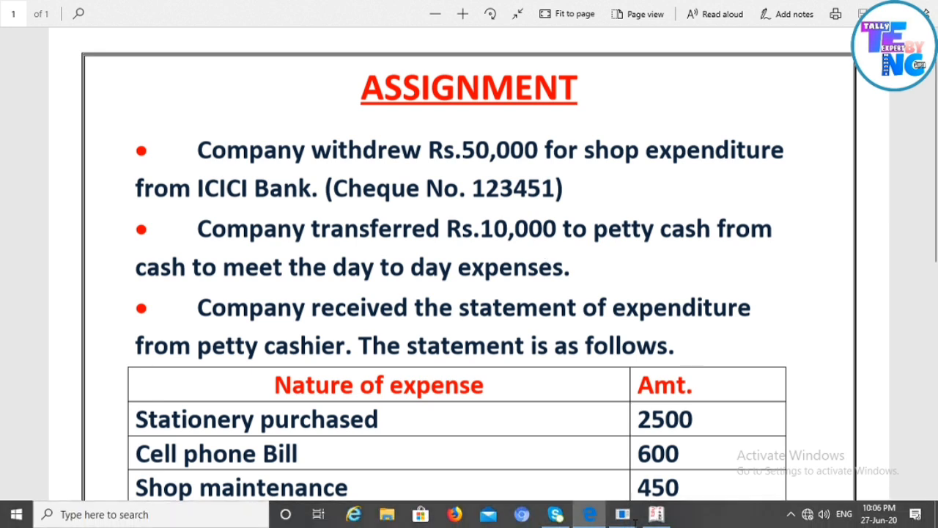
{"action": "left_click", "coordinate": [654, 515]}
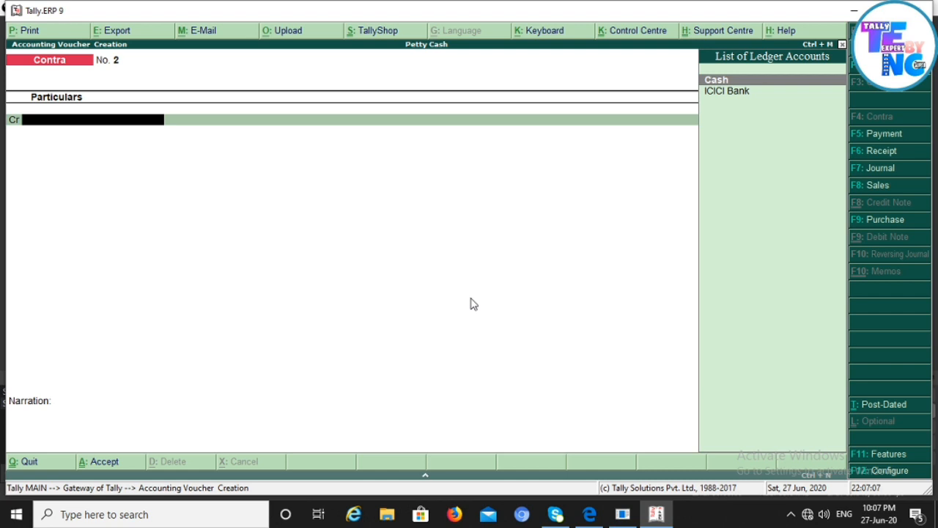
{"action": "key", "text": "Return"}
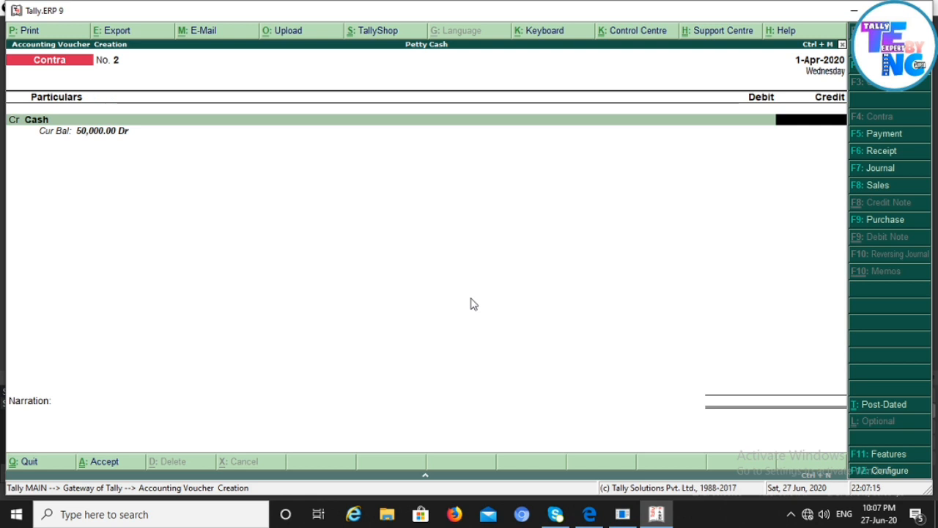
{"action": "type", "text": "10000"}
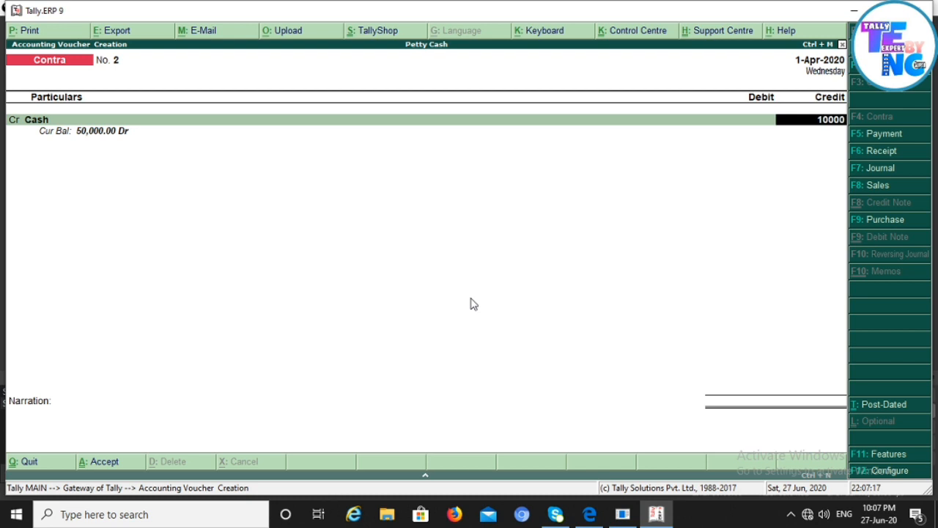
{"action": "key", "text": "Return"}
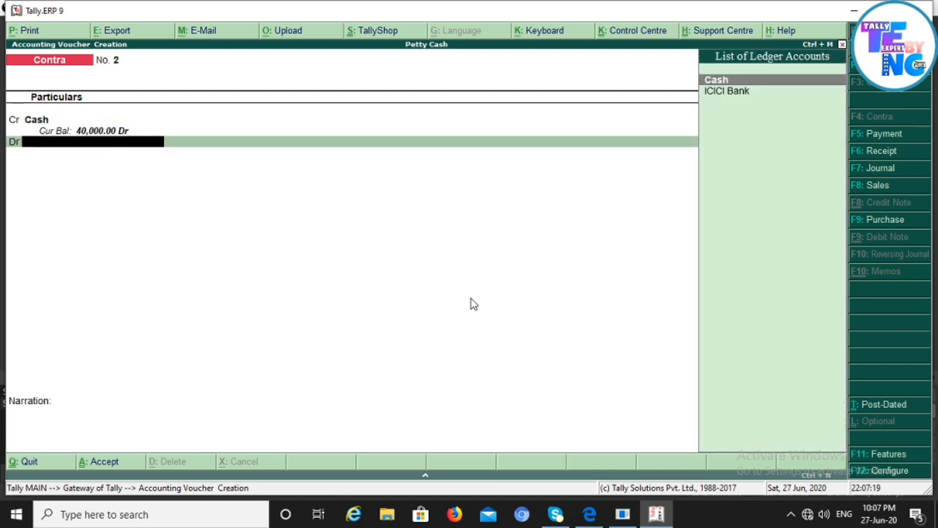
- Create a Petty Cash ledger under Cash-in-Hand as the debit side, and save the contra voucher
{"action": "key", "text": "alt+c"}
{"action": "type", "text": "Pet"}
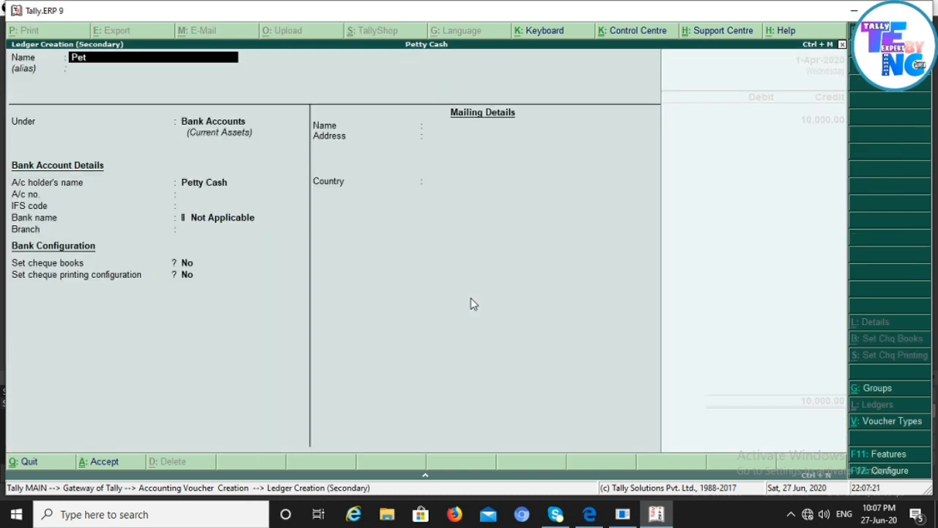
{"action": "type", "text": "ty Cash"}
{"action": "key", "text": "Return"}
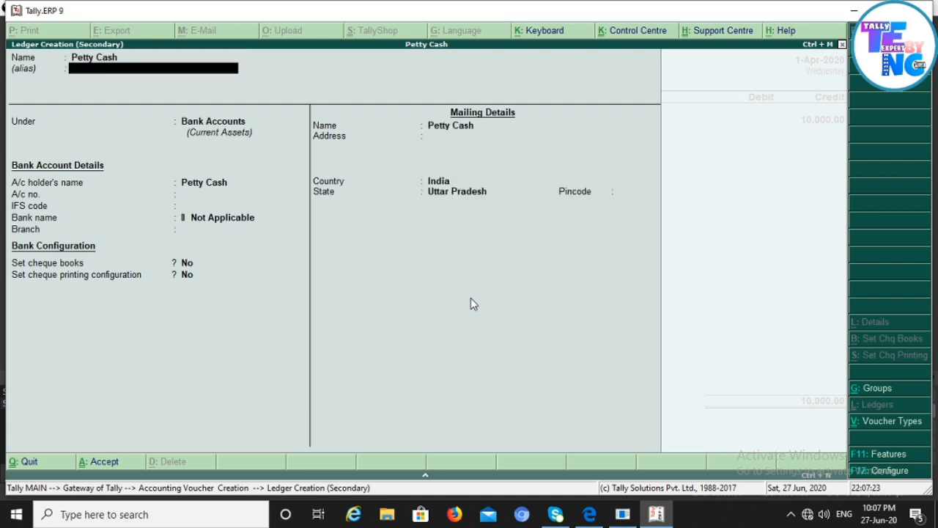
{"action": "key", "text": "Return"}
{"action": "type", "text": "Cas"}
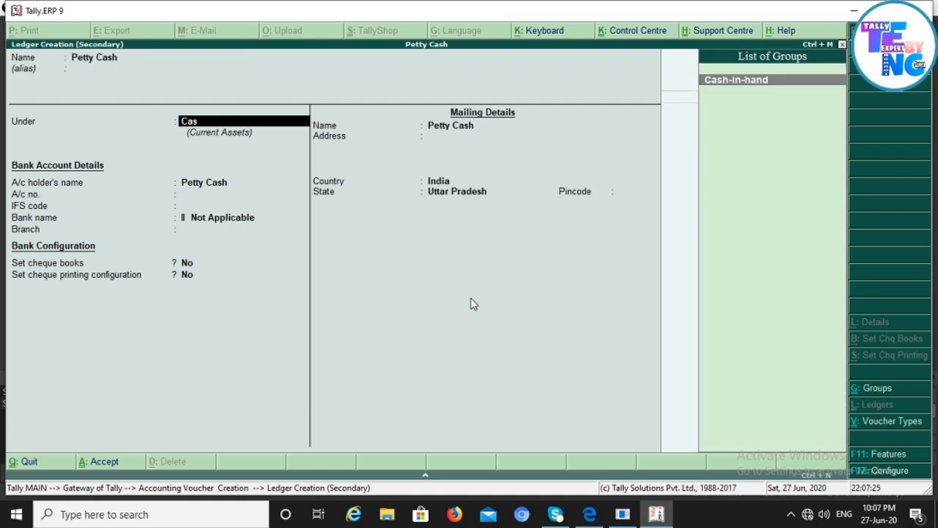
{"action": "key", "text": "Return"}
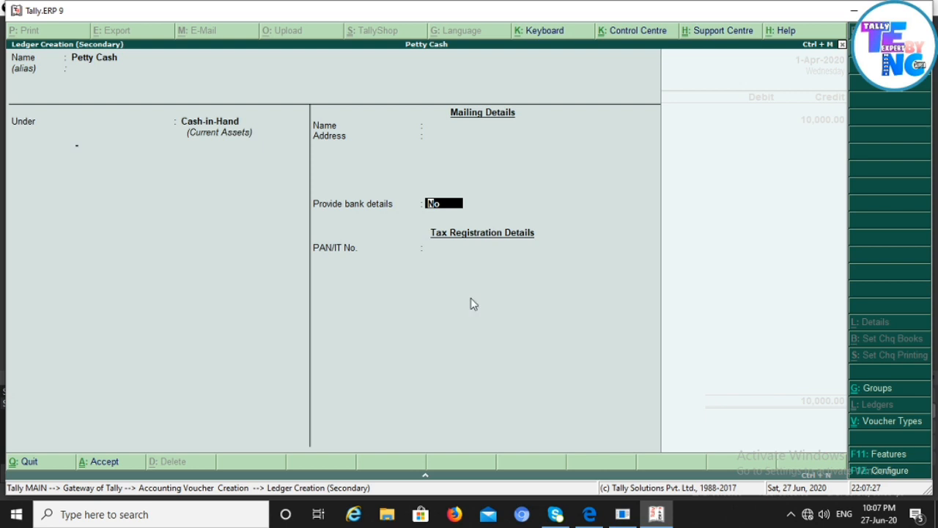
{"action": "key", "text": "ctrl+a"}
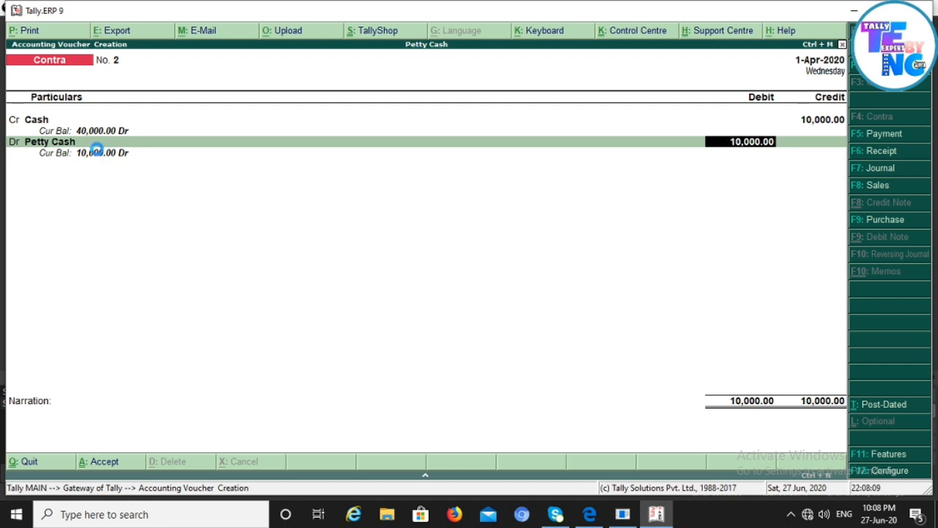
{"action": "key", "text": "ctrl+a"}
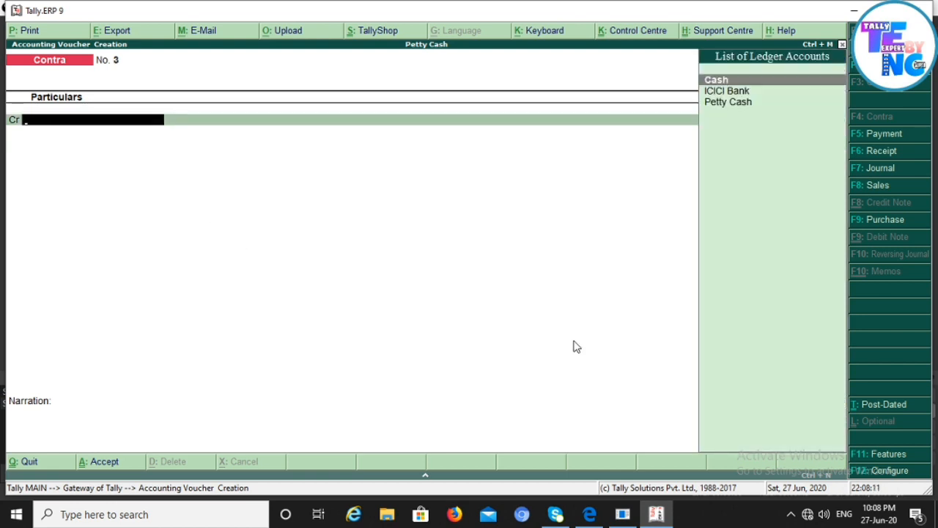
- Check the petty cashier's expense statement in the assignment document and open a journal voucher in Tally
{"action": "left_click", "coordinate": [590, 515]}
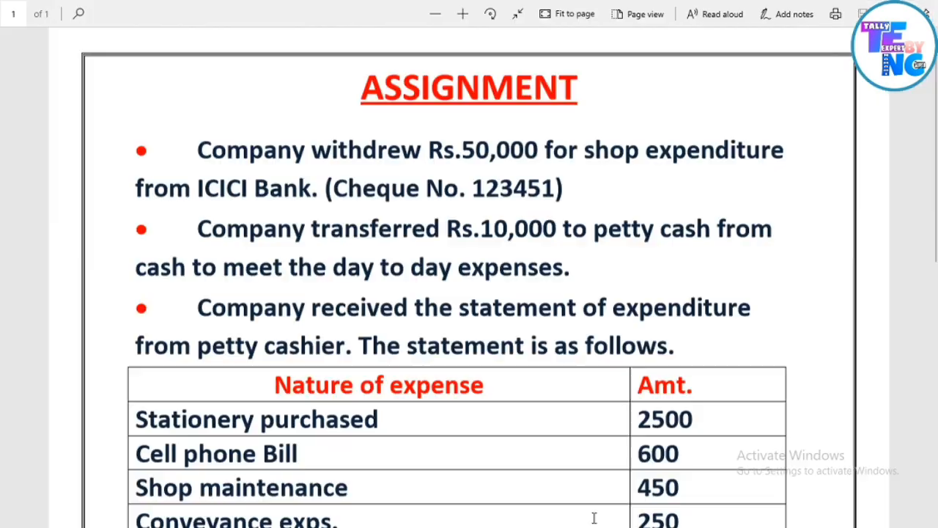
{"action": "scroll", "coordinate": [555, 352], "scroll_direction": "down", "scroll_amount": 1}
{"action": "scroll", "coordinate": [554, 353], "scroll_direction": "down", "scroll_amount": 3}
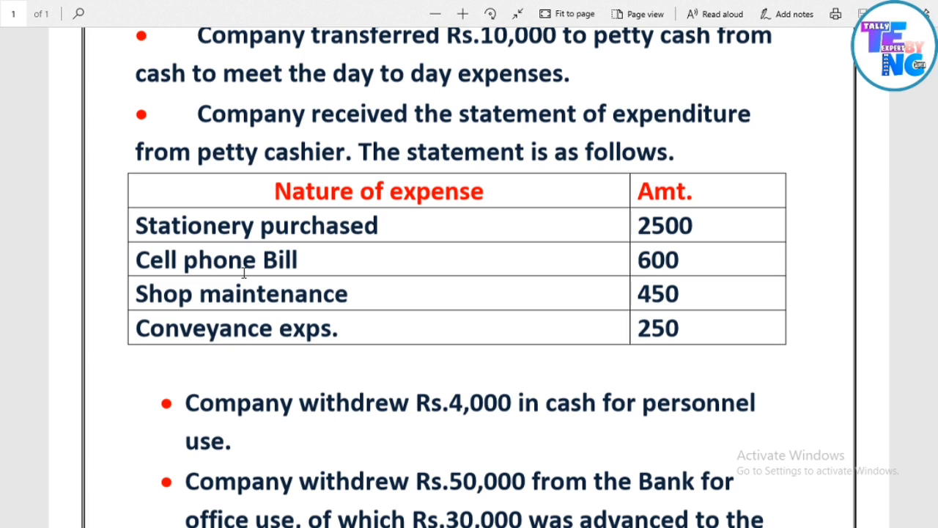
{"action": "mouse_move", "coordinate": [660, 525]}
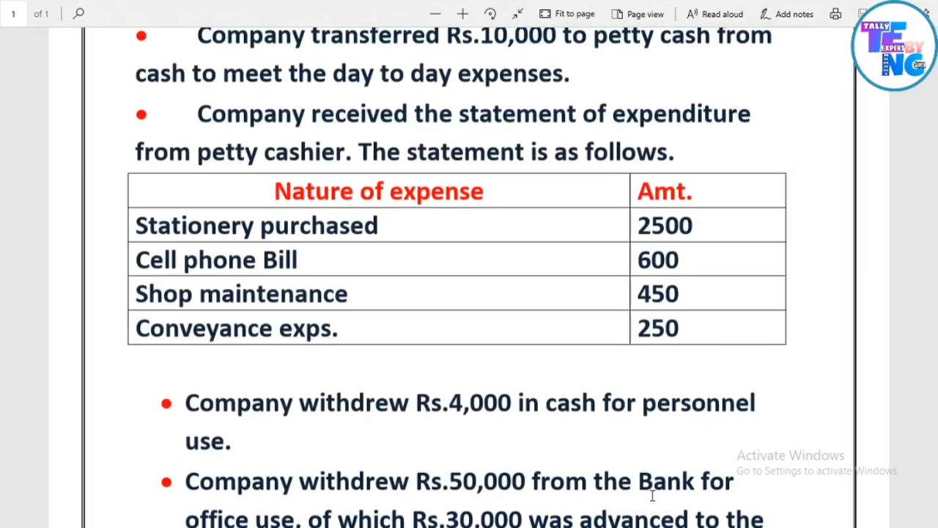
{"action": "left_click", "coordinate": [652, 495]}
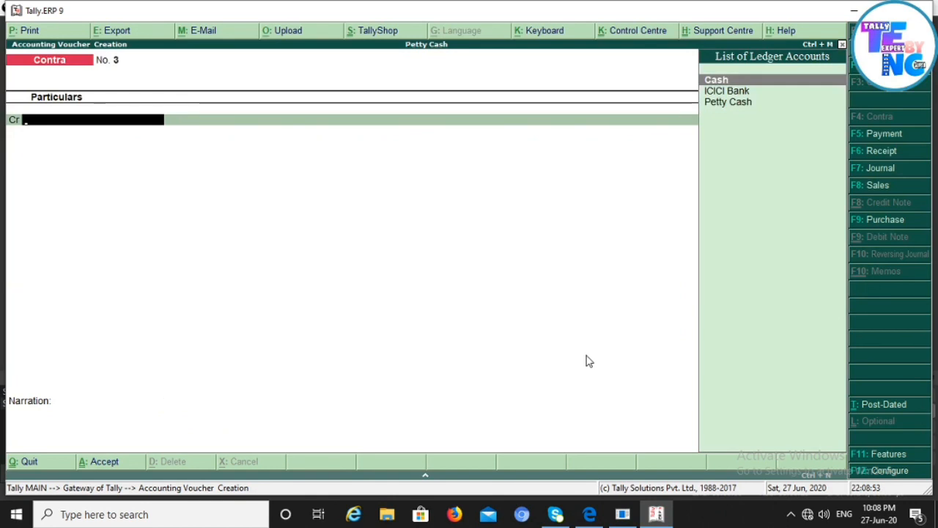
{"action": "key", "text": "F7"}
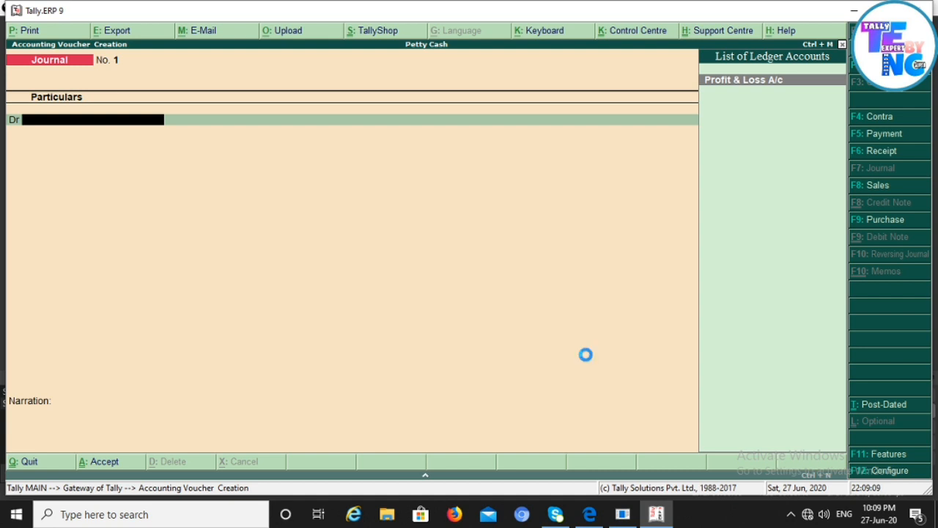
- Create a Stationery ledger under Indirect Expenses for the journal voucher's first debit line
{"action": "key", "text": "alt+c"}
{"action": "type", "text": "Qsta"}
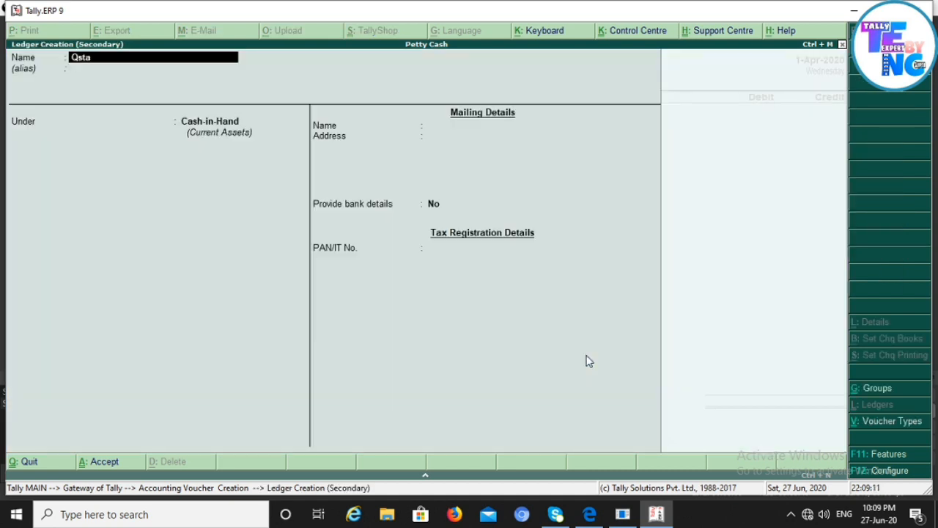
{"action": "key", "text": "BackSpace"}
{"action": "key", "text": "BackSpace"}
{"action": "key", "text": "BackSpace"}
{"action": "key", "text": "BackSpace"}
{"action": "type", "text": "Stationery"}
{"action": "key", "text": "Return"}
{"action": "type", "text": "Ind"}
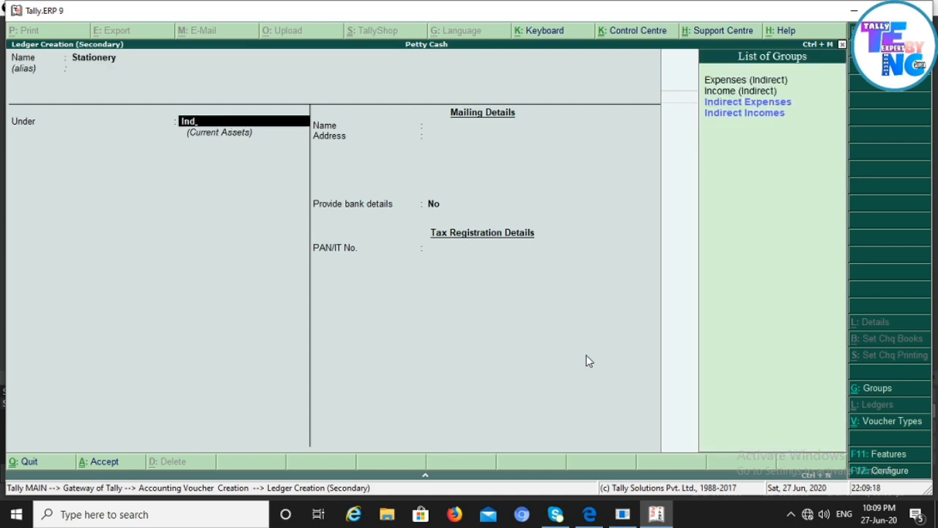
{"action": "key", "text": "Down"}
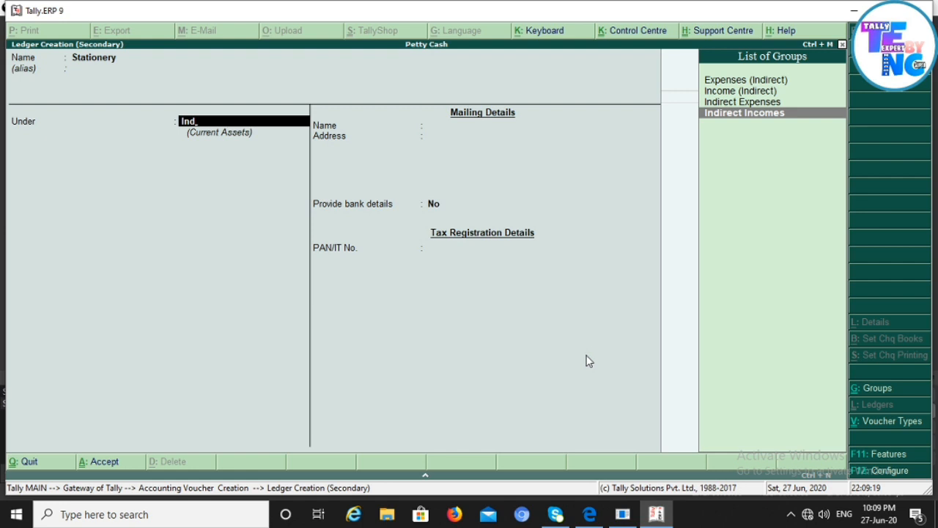
{"action": "key", "text": "Up"}
{"action": "key", "text": "Return"}
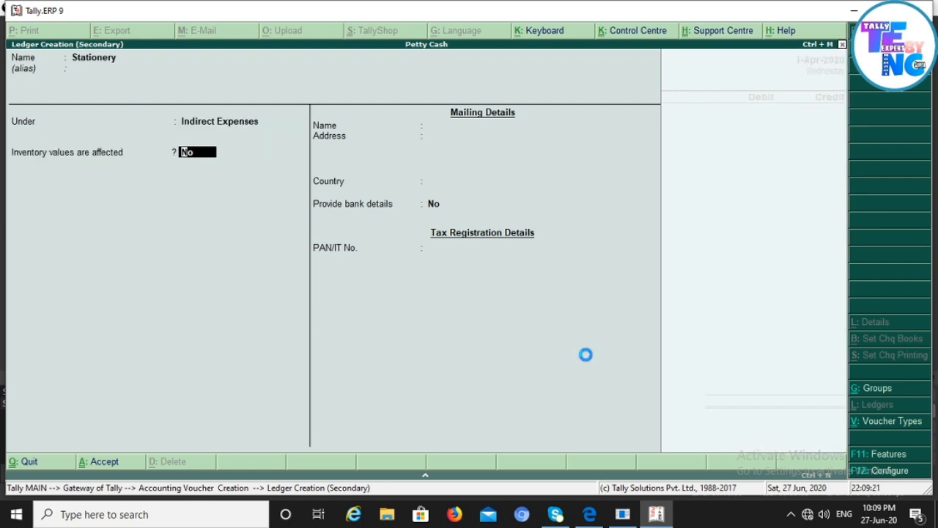
{"action": "key", "text": "ctrl+a"}
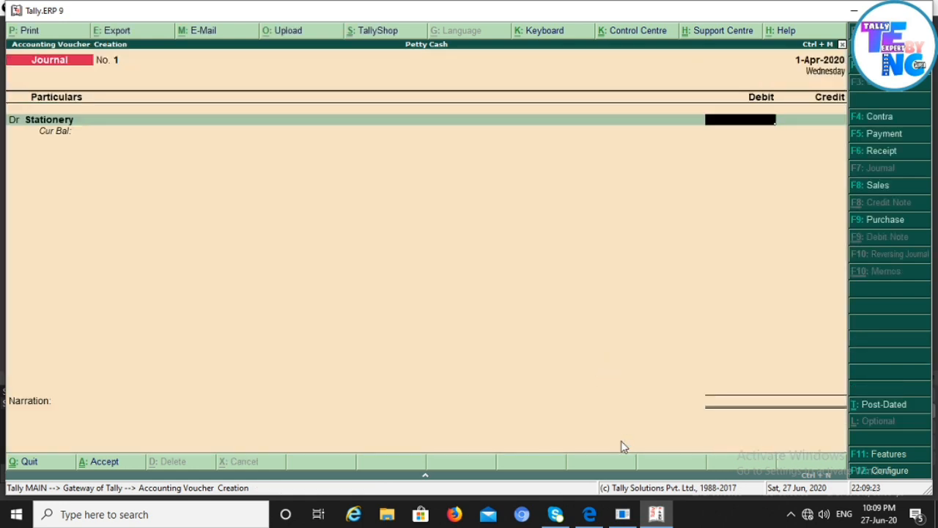
- Check the stationery amount in the assignment document and debit Stationery with 2500 in the Tally journal voucher
{"action": "left_click", "coordinate": [591, 515]}
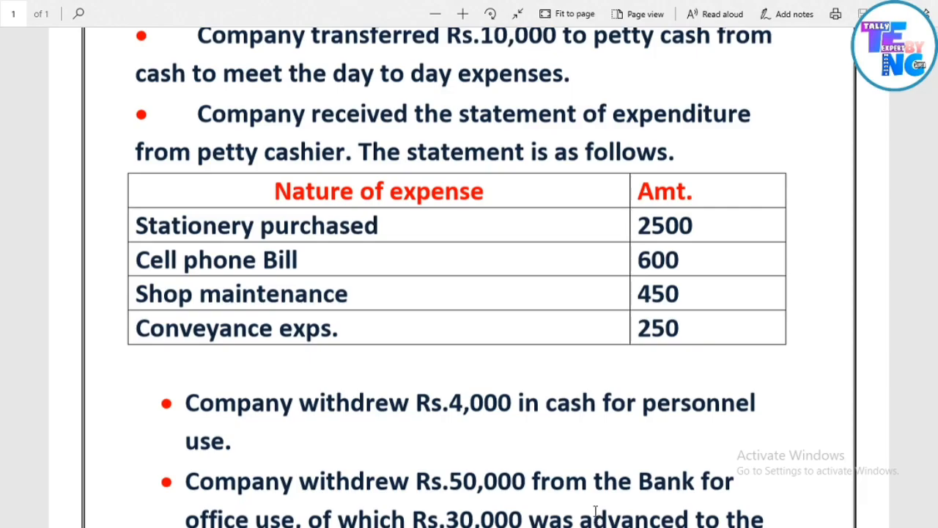
{"action": "mouse_move", "coordinate": [595, 526]}
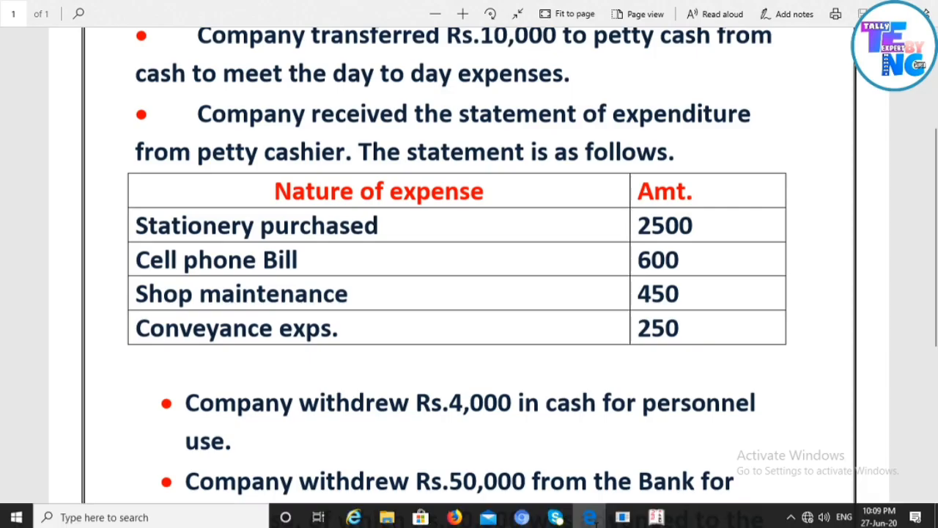
{"action": "left_click", "coordinate": [657, 513]}
{"action": "type", "text": "2500"}
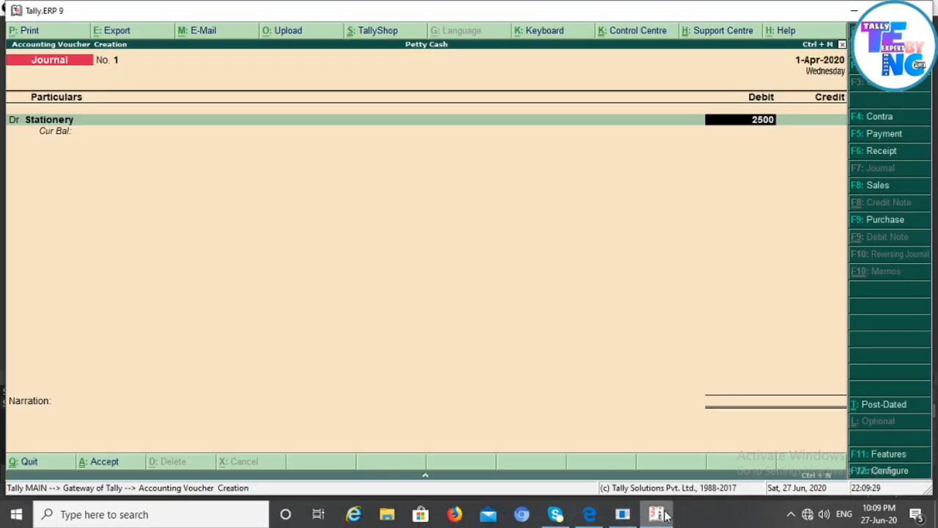
{"action": "key", "text": "Return"}
- Check the next expense in the assignment document, and debit a new Cell Phone Bill ledger under Indirect Expenses with 650 in Tally
{"action": "type", "text": "d"}
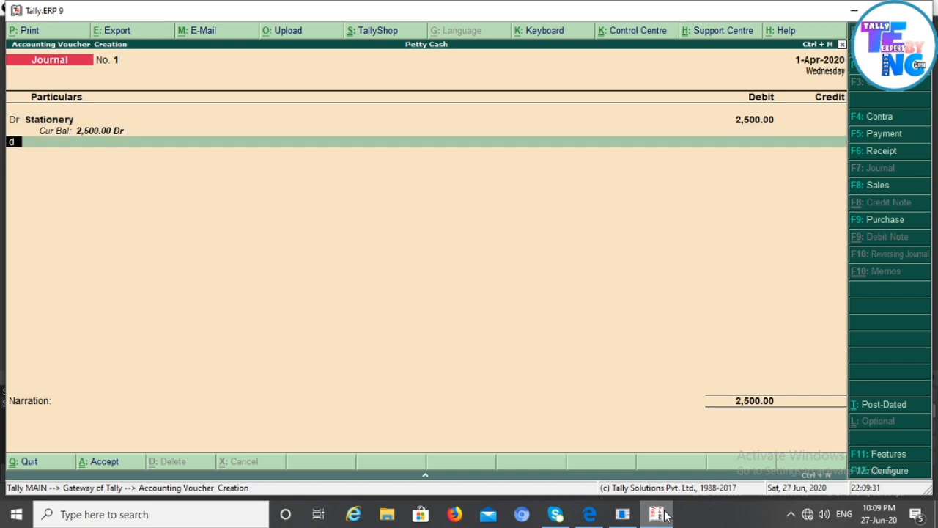
{"action": "key", "text": "Return"}
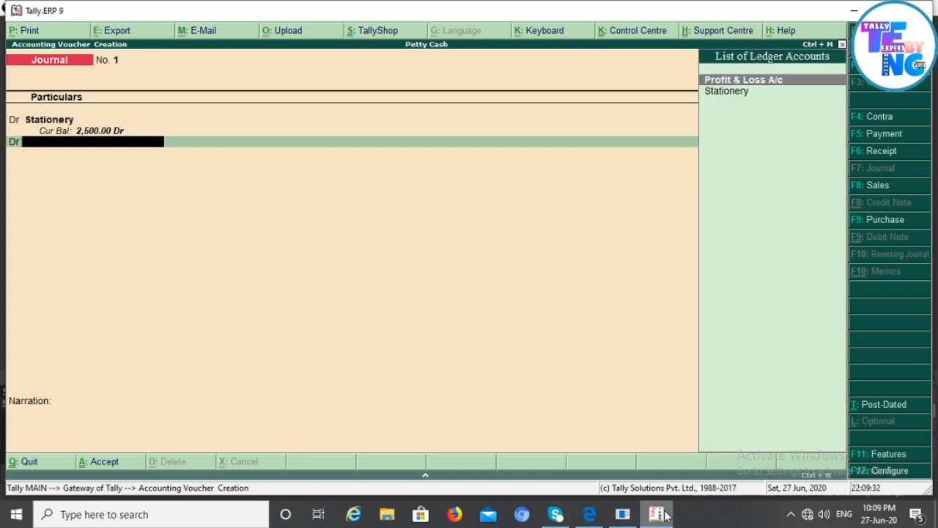
{"action": "left_click", "coordinate": [579, 517]}
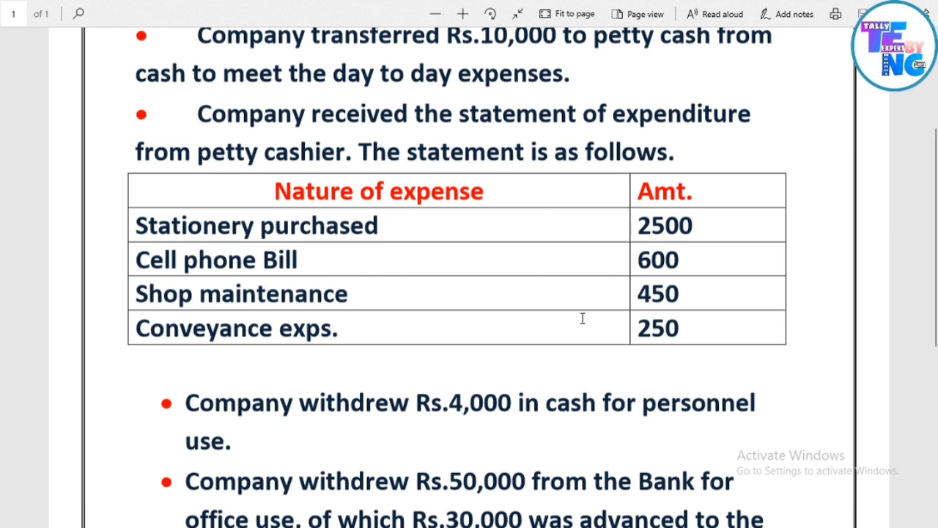
{"action": "mouse_move", "coordinate": [623, 524]}
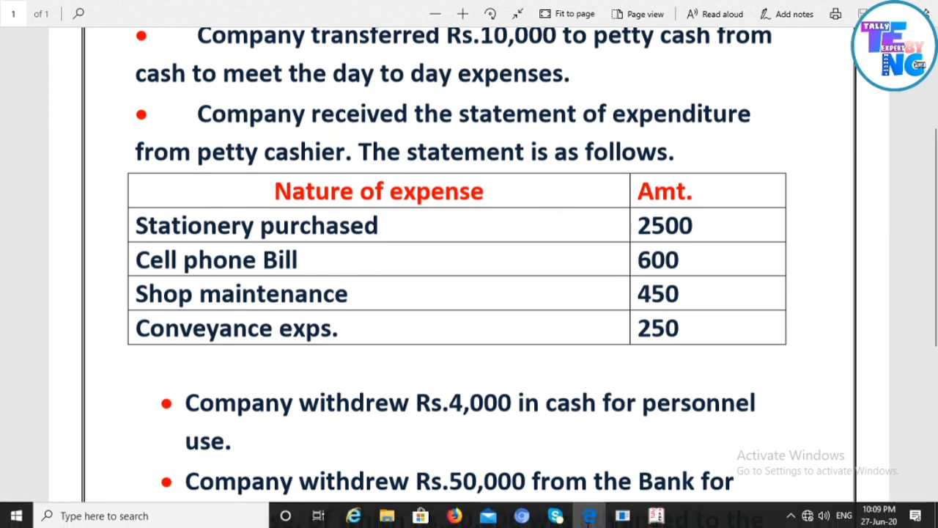
{"action": "left_click", "coordinate": [654, 517]}
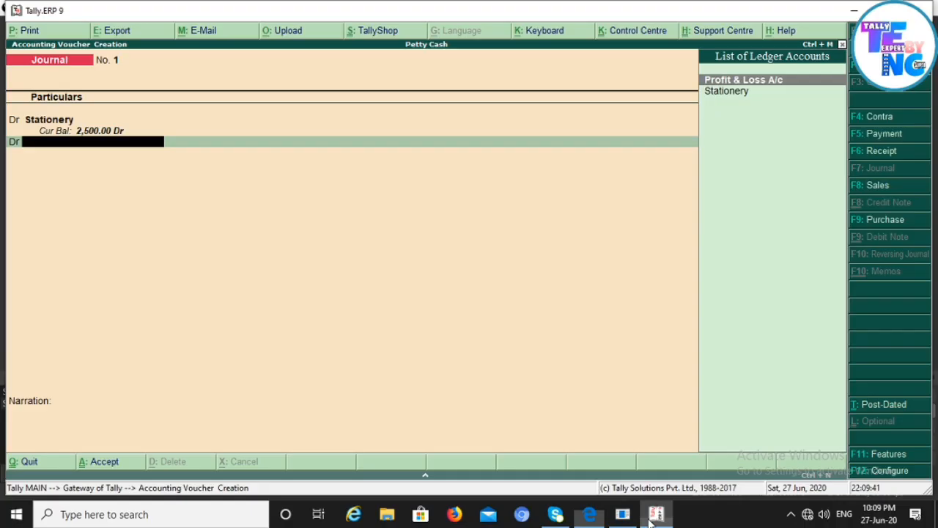
{"action": "key", "text": "alt+c"}
{"action": "type", "text": "Cel"}
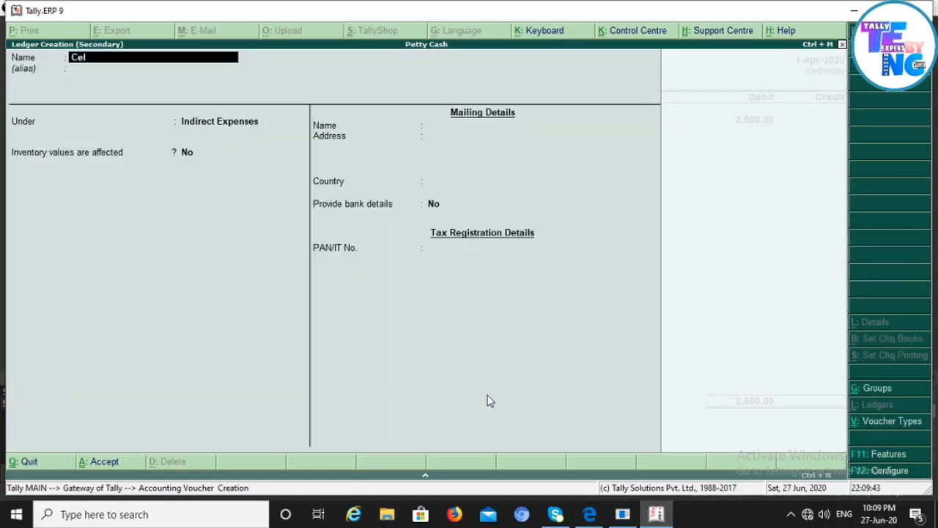
{"action": "type", "text": "l Phone"}
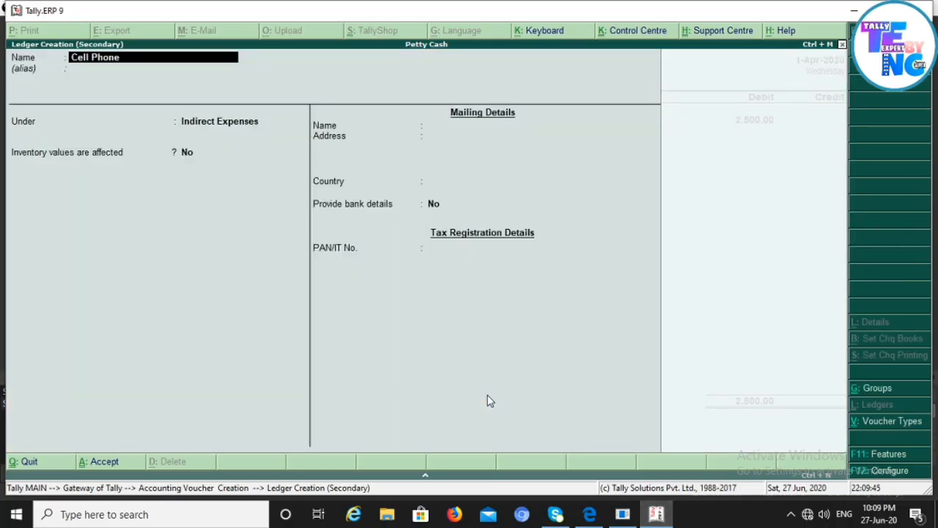
{"action": "type", "text": " Bill"}
{"action": "key", "text": "ctrl+a"}
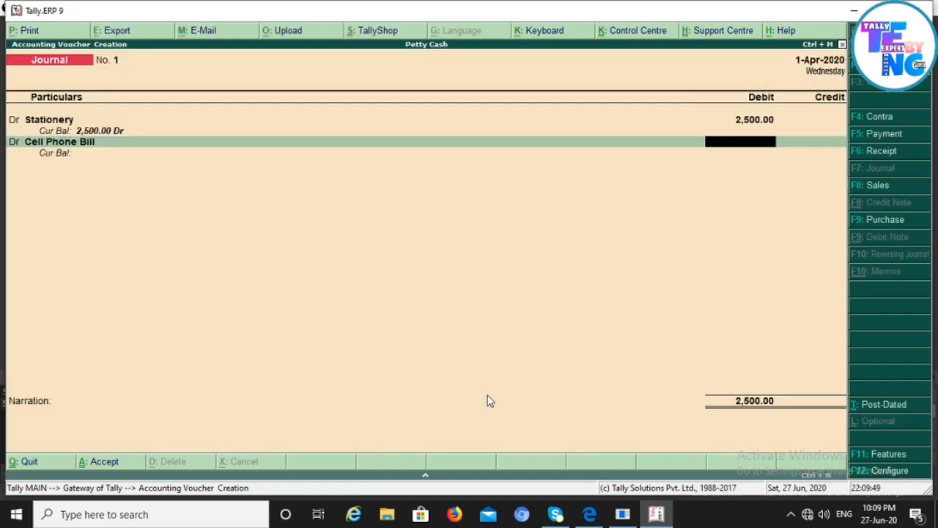
{"action": "type", "text": "650"}
{"action": "key", "text": "Return"}
- Add a third debit line with a new Shop Maintenance ledger under Indirect Expenses and an amount of 400
{"action": "key", "text": "Return"}
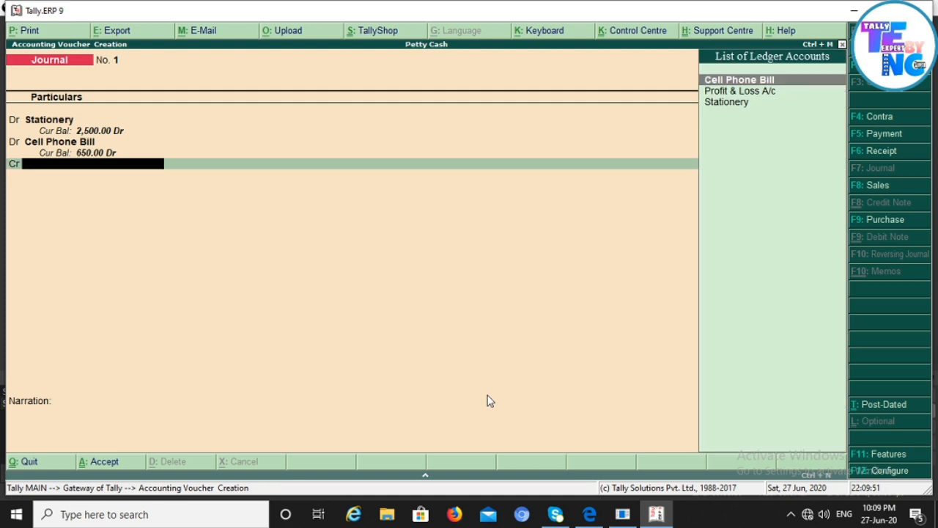
{"action": "key", "text": "BackSpace"}
{"action": "key", "text": "d"}
{"action": "key", "text": "Return"}
{"action": "key", "text": "alt+c"}
{"action": "type", "text": "Sh"}
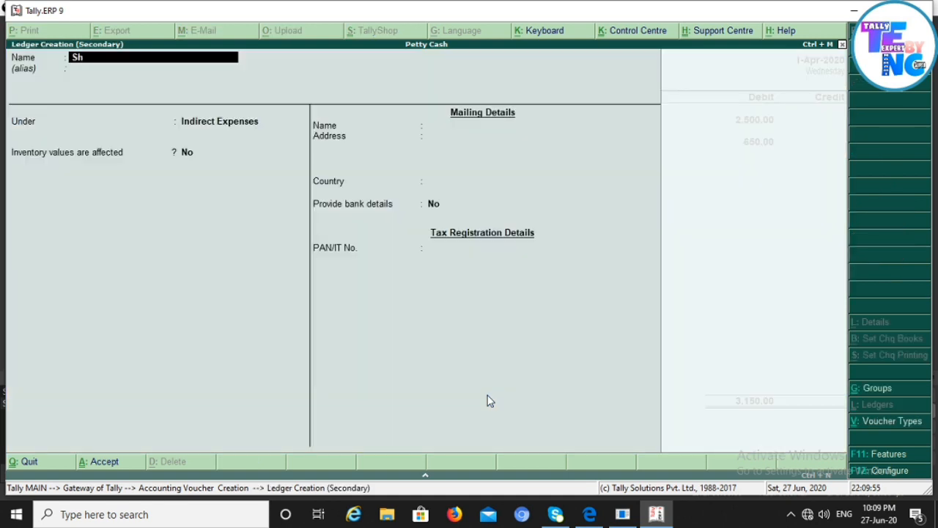
{"action": "type", "text": "op Maintenance"}
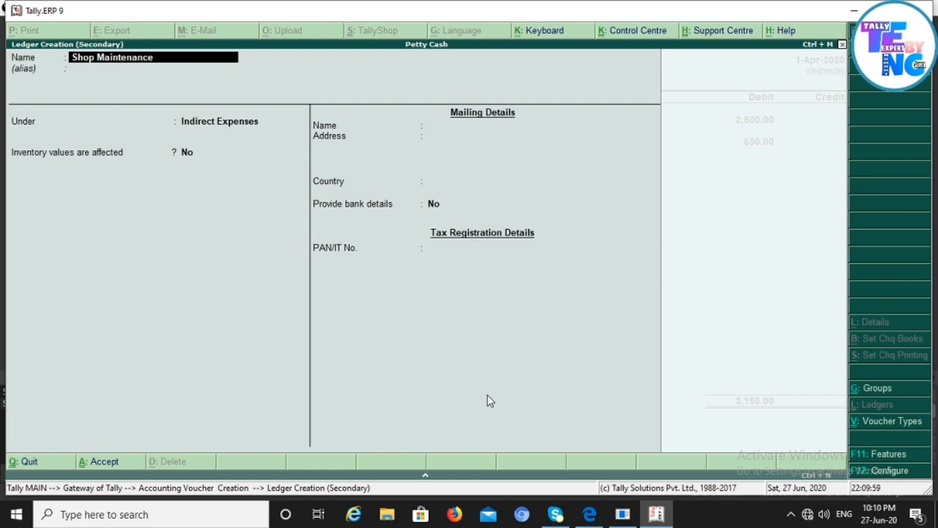
{"action": "key", "text": "Return"}
{"action": "key", "text": "ctrl+a"}
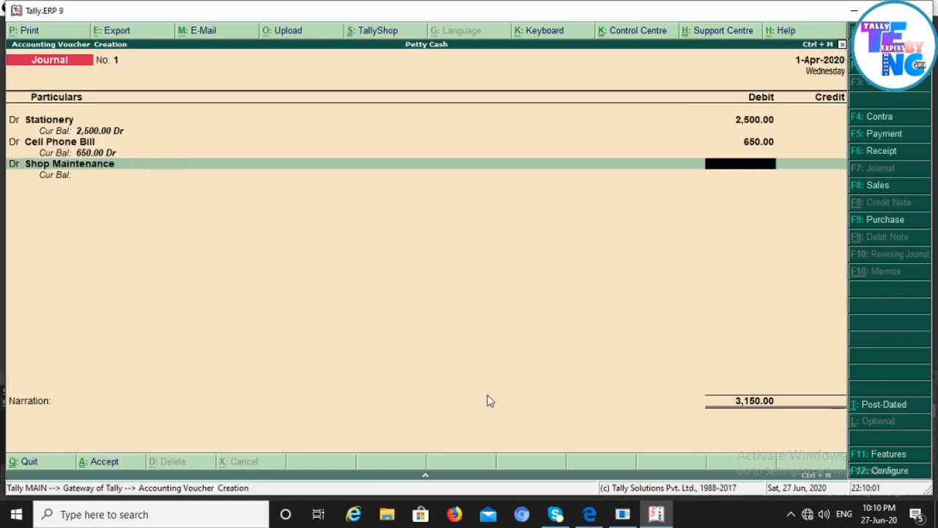
{"action": "type", "text": "400"}
{"action": "key", "text": "Return"}
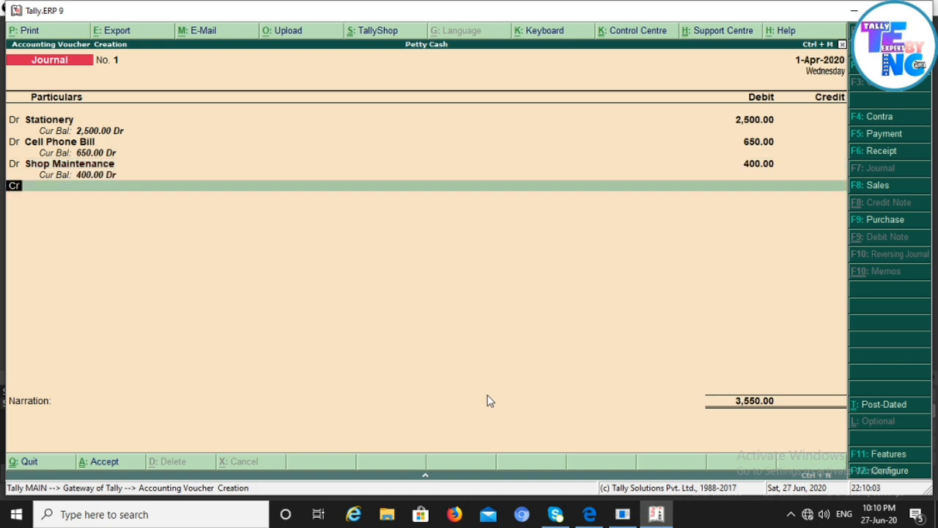
- Check the last expense in the assignment document, and debit a new Conveyance Exps ledger under Indirect Expenses with 250 in Tally
{"action": "key", "text": "d"}
{"action": "key", "text": "Return"}
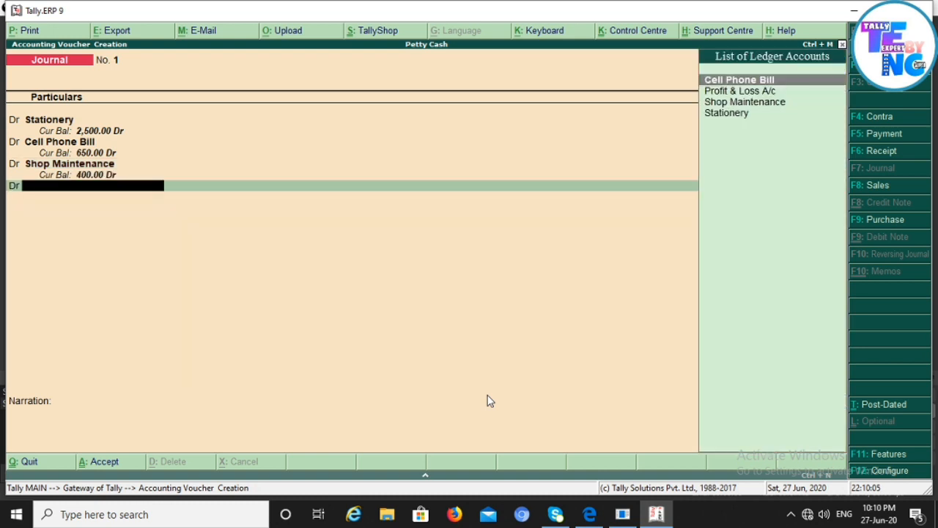
{"action": "left_click", "coordinate": [589, 515]}
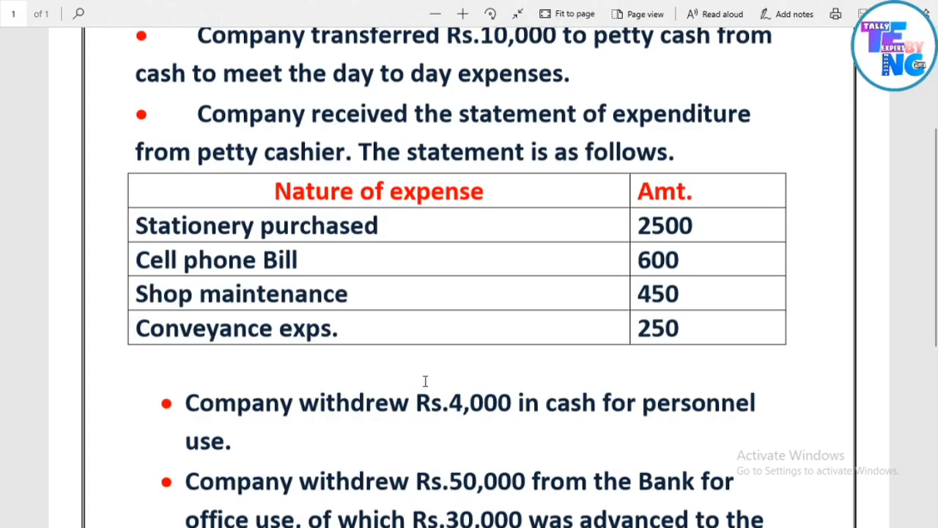
{"action": "mouse_move", "coordinate": [608, 523]}
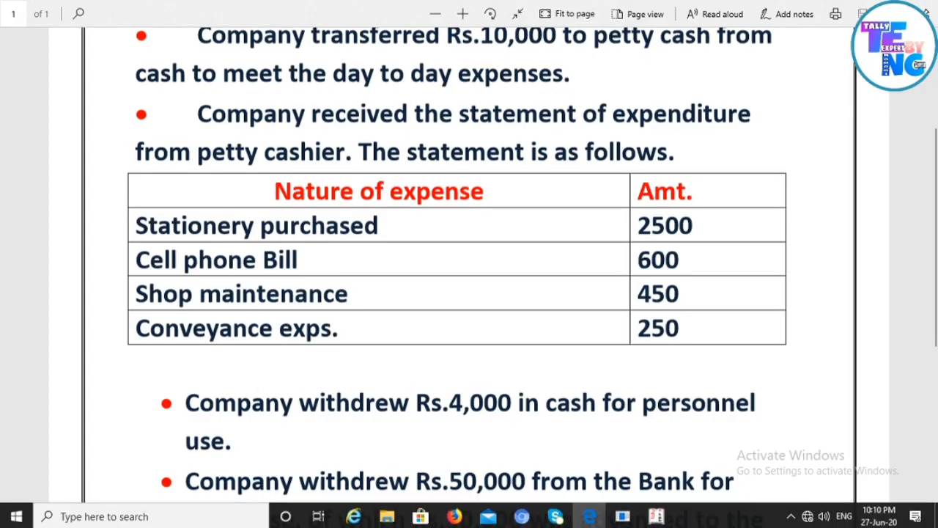
{"action": "left_click", "coordinate": [655, 515]}
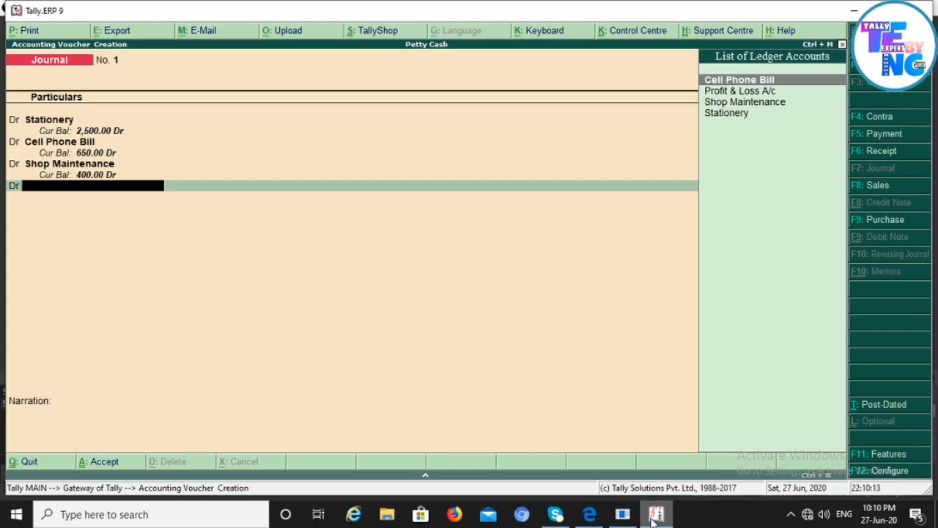
{"action": "key", "text": "alt+c"}
{"action": "type", "text": "C"}
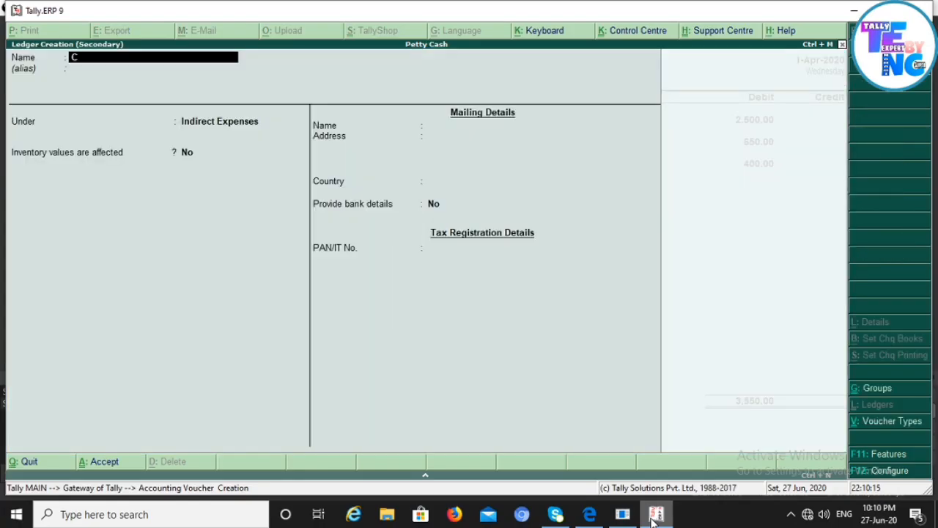
{"action": "type", "text": "onvey"}
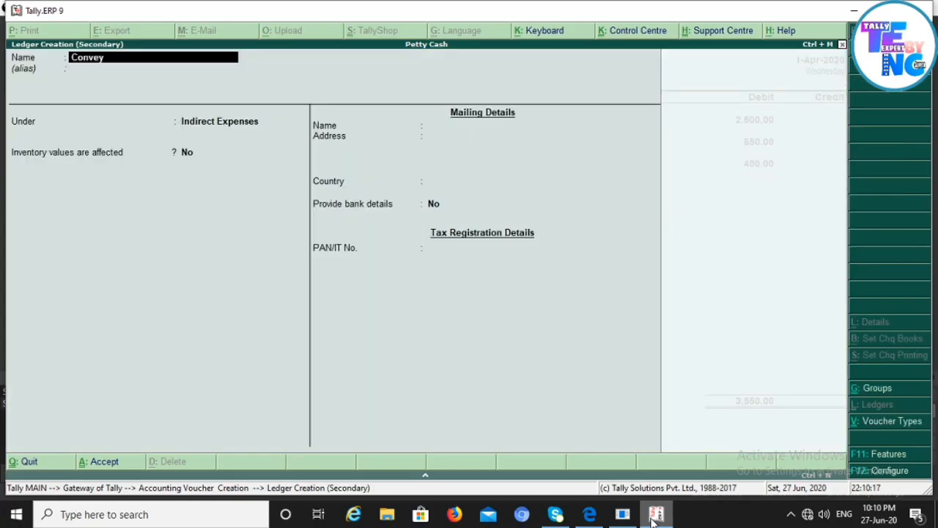
{"action": "type", "text": "ance Exps"}
{"action": "key", "text": "ctrl+a"}
{"action": "type", "text": "250"}
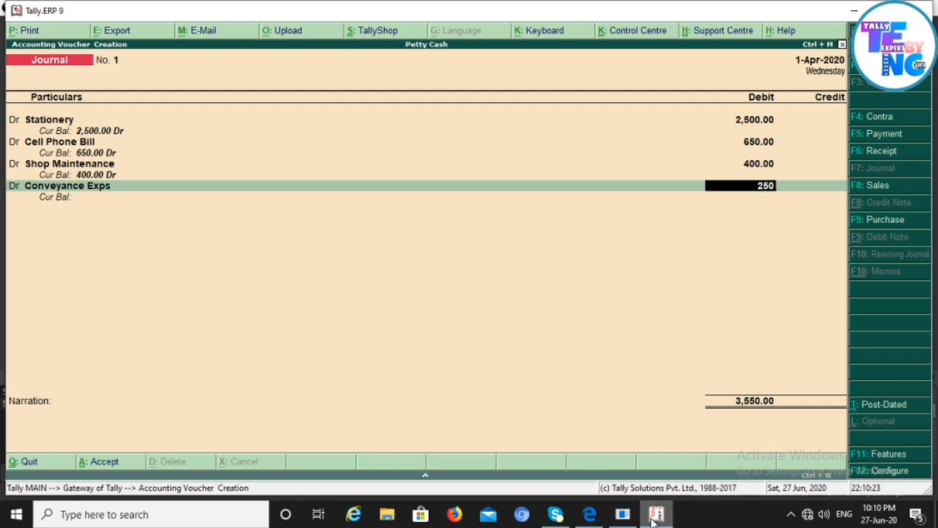
{"action": "key", "text": "Return"}
- Start the journal voucher's credit line and set the voucher configuration to allow cash accounts in journal vouchers
{"action": "key", "text": "Return"}
{"action": "type", "text": "Pr"}
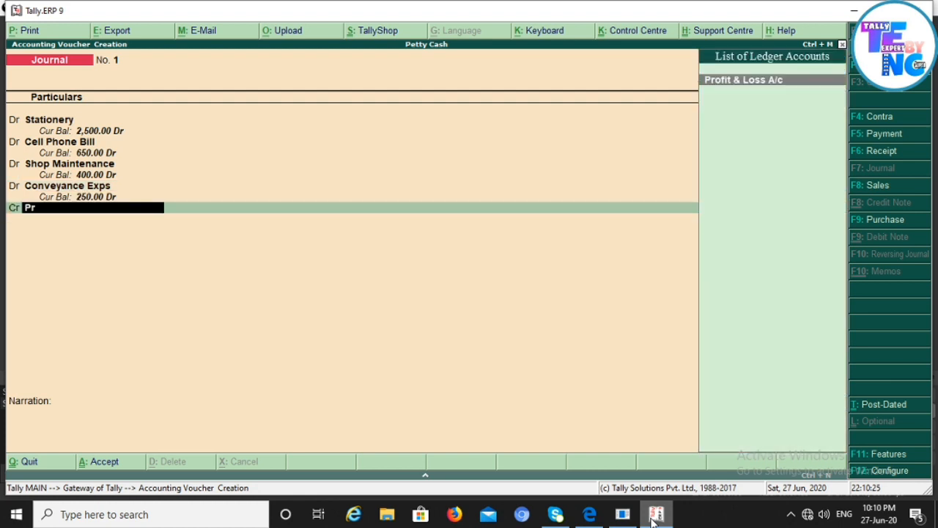
{"action": "key", "text": "BackSpace"}
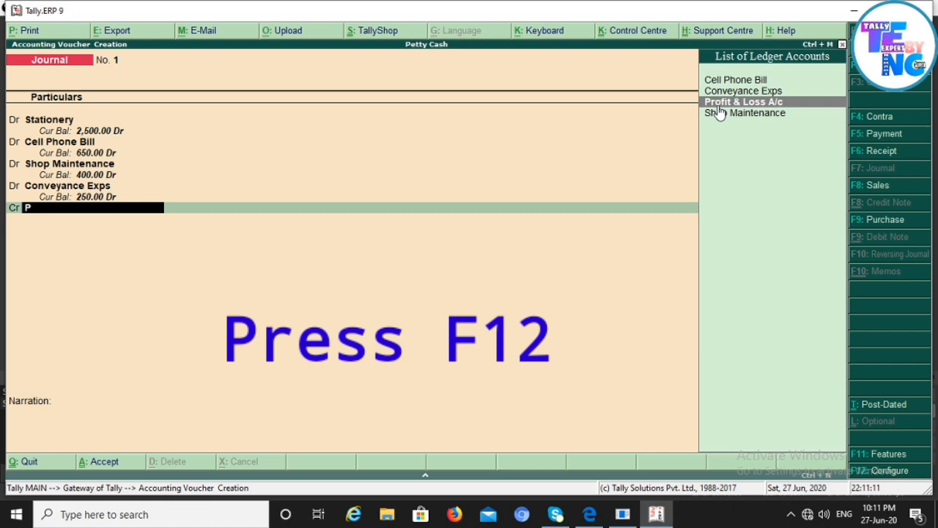
{"action": "key", "text": "F12"}
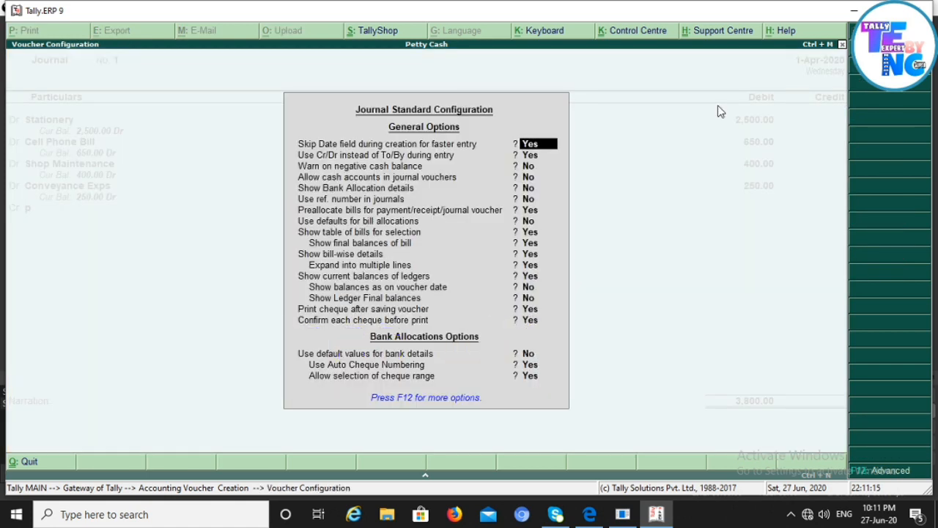
{"action": "key", "text": "Down"}
{"action": "key", "text": "Down"}
{"action": "key", "text": "Down"}
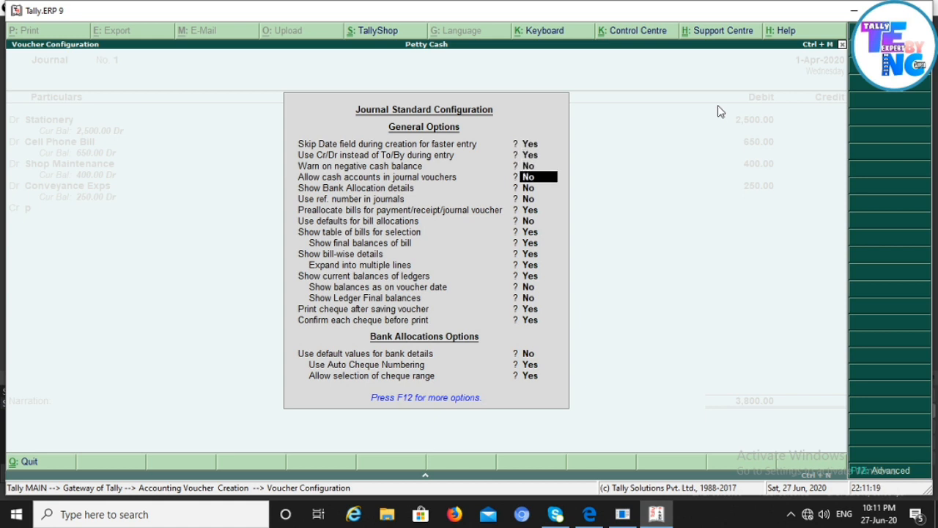
{"action": "key", "text": "y"}
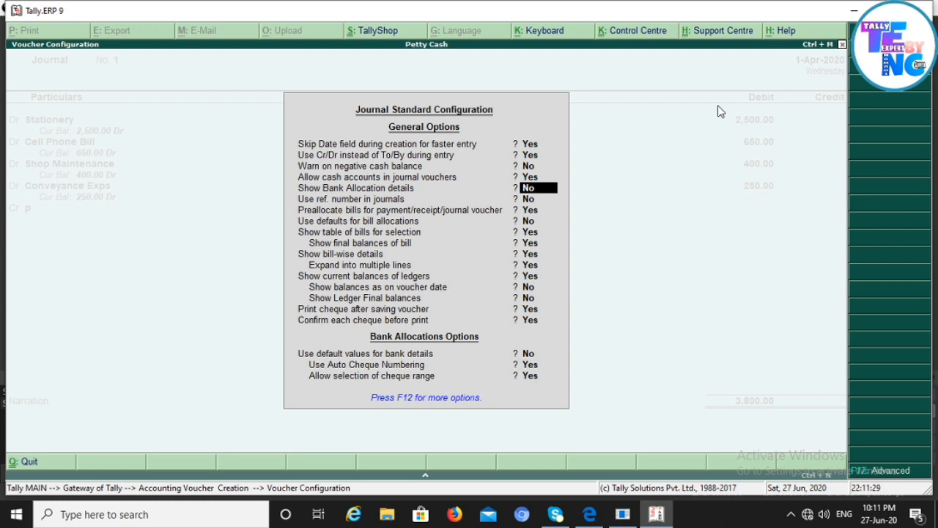
{"action": "key", "text": "ctrl+a"}
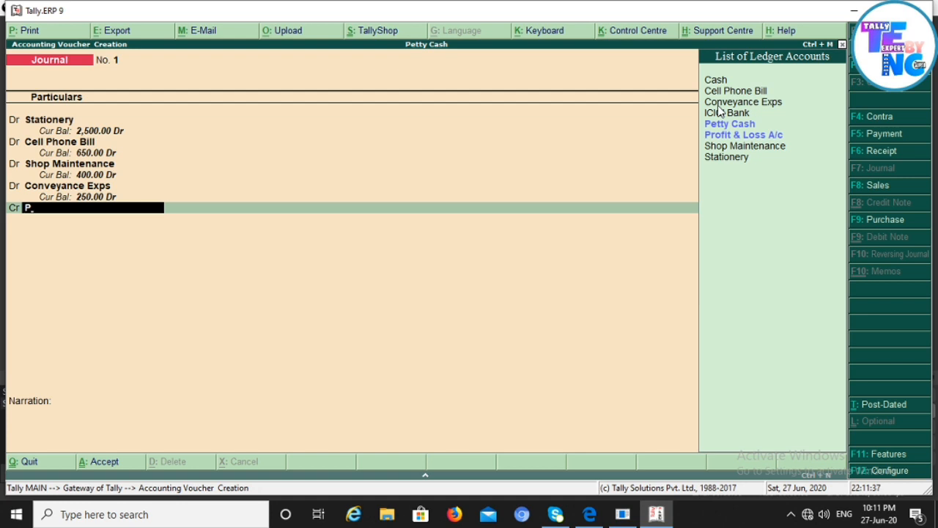
- Credit the Petty Cash ledger with 3,800 in the journal voucher and accept the voucher
{"action": "key", "text": "Down"}
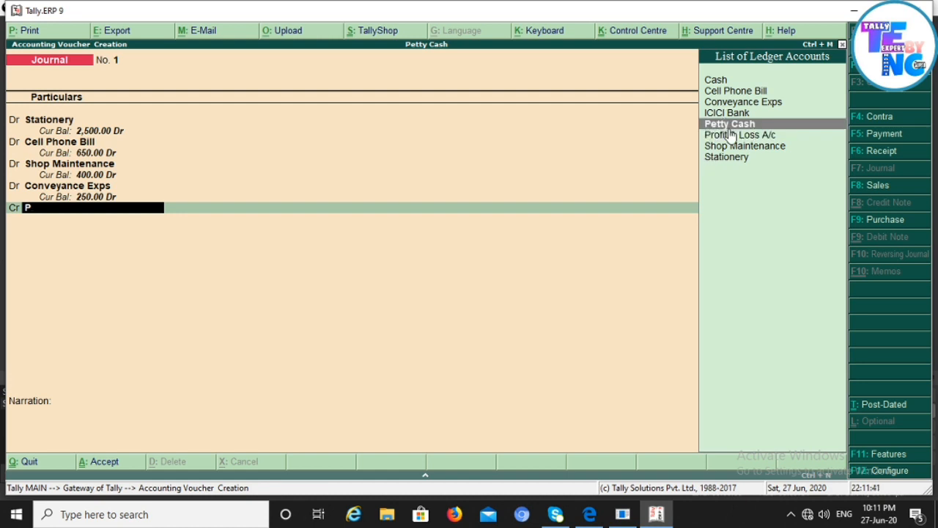
{"action": "key", "text": "Return"}
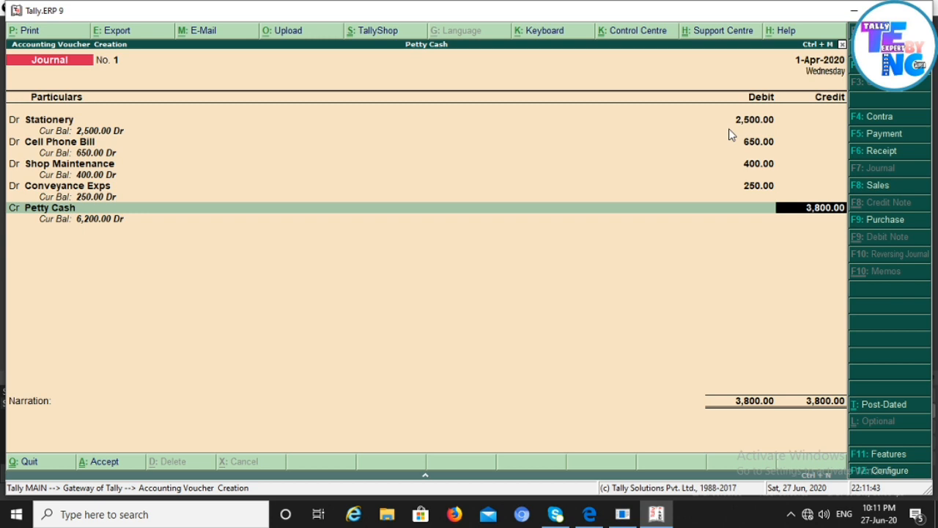
{"action": "key", "text": "Return"}
{"action": "key", "text": "Return"}
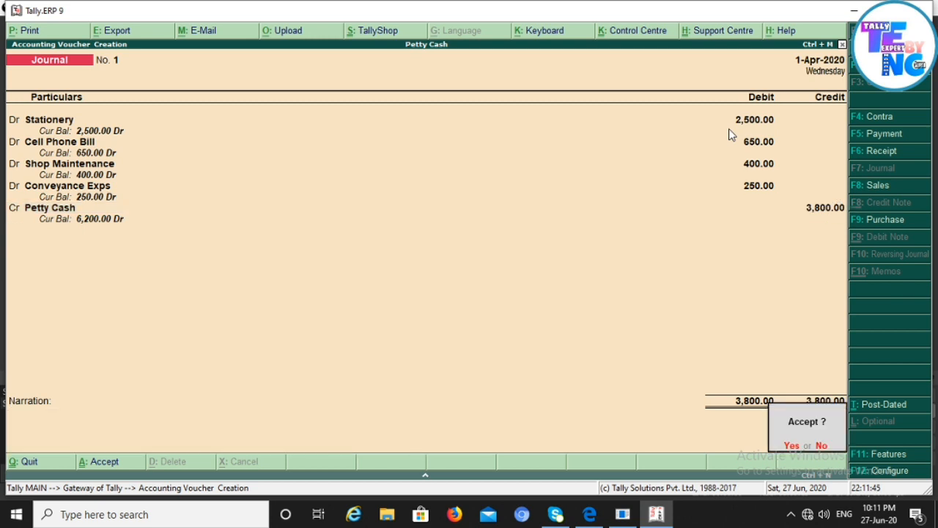
{"action": "key", "text": "Return"}
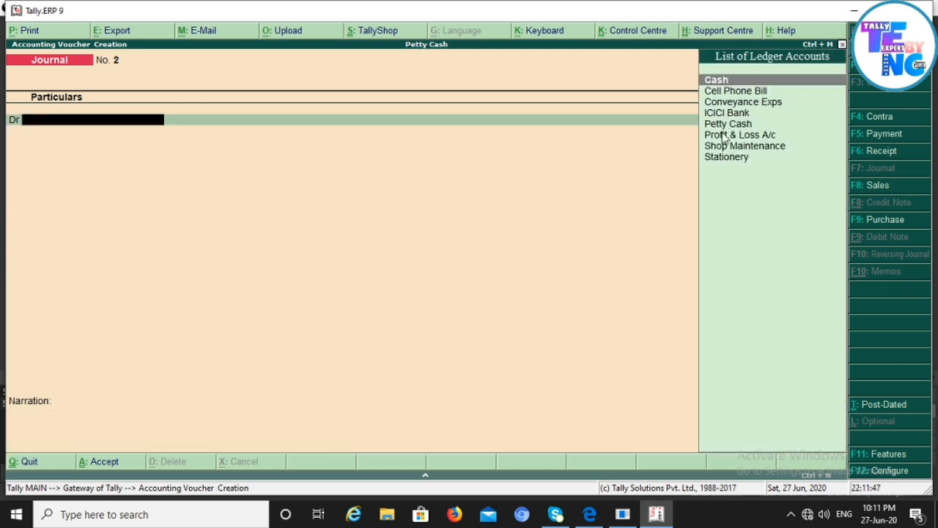
- Check the next transaction after the expense table in the assignment document, and start a payment voucher in Tally
{"action": "left_click", "coordinate": [594, 515]}
{"action": "scroll", "coordinate": [517, 392], "scroll_direction": "down", "scroll_amount": 1}
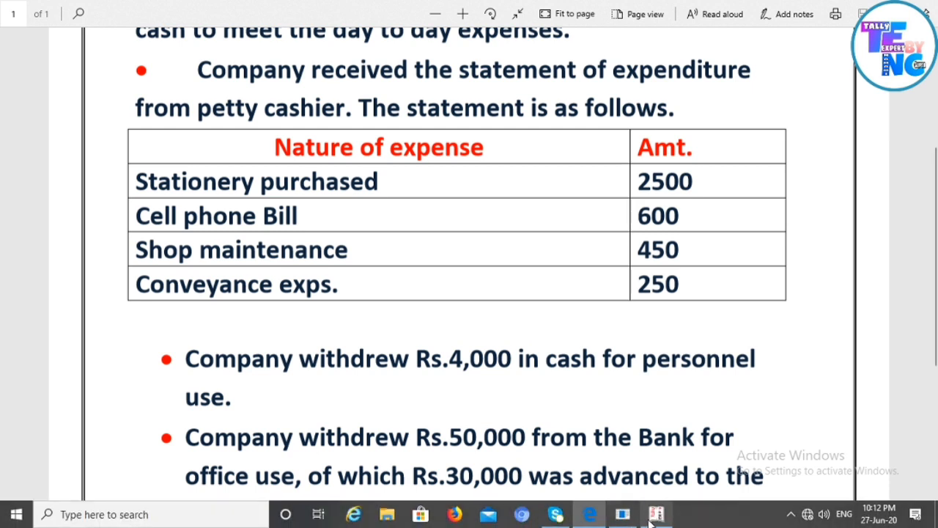
{"action": "left_click", "coordinate": [655, 515]}
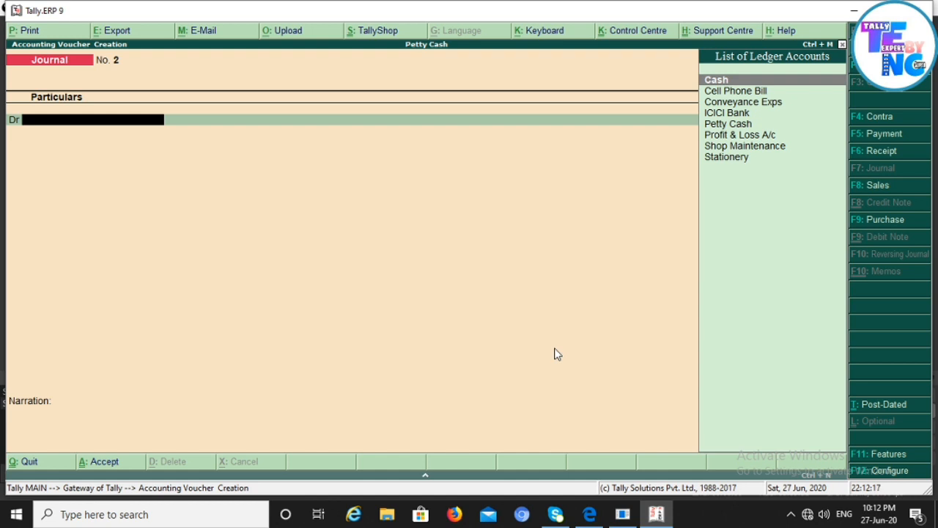
{"action": "key", "text": "F5"}
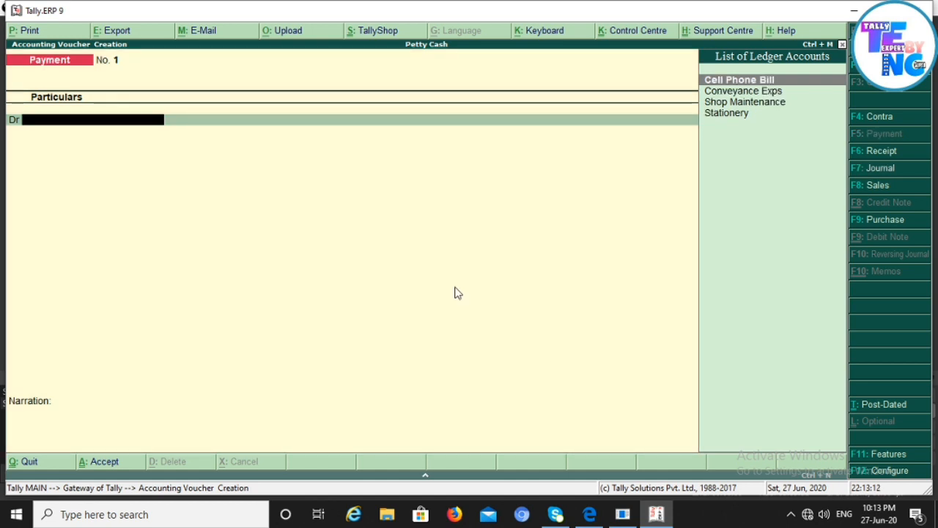
- Create a Drawings ledger under Capital Account for the payment voucher's debit line
{"action": "key", "text": "alt+c"}
{"action": "type", "text": "Dra"}
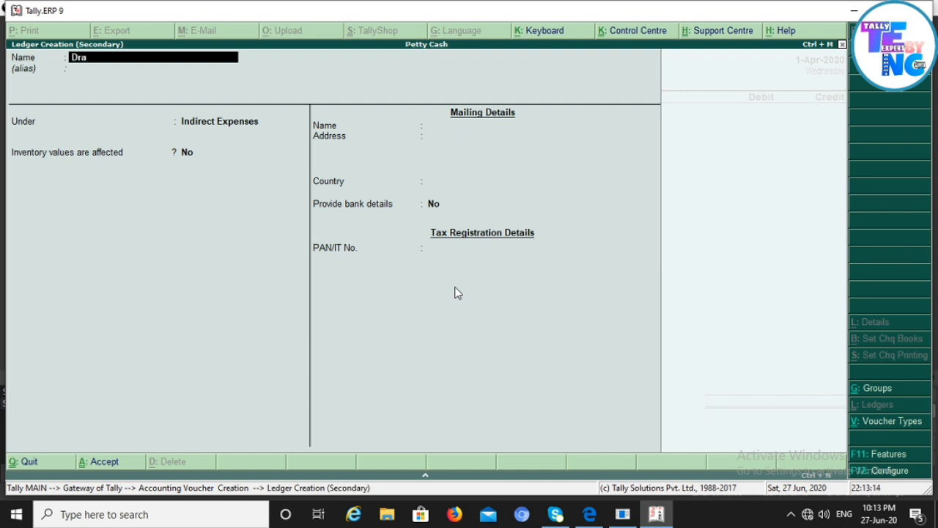
{"action": "type", "text": "wings"}
{"action": "key", "text": "Return"}
{"action": "key", "text": "Return"}
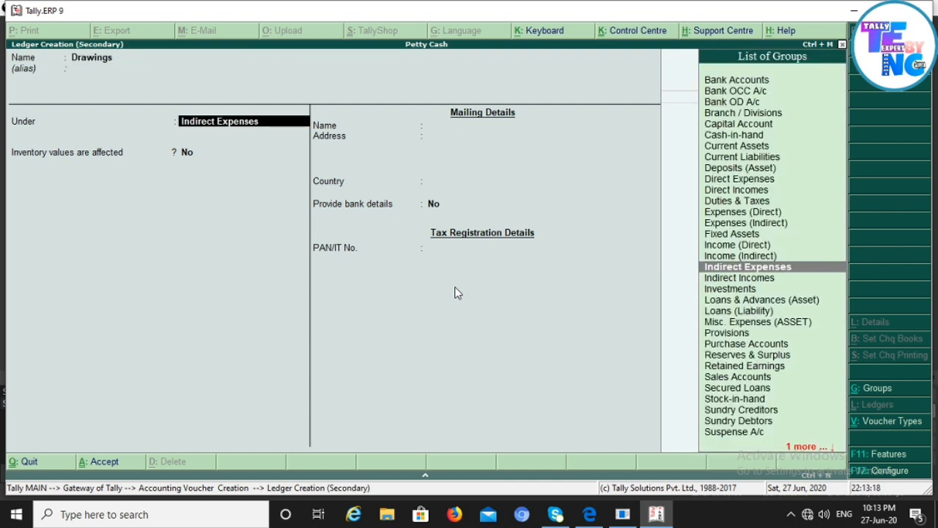
{"action": "type", "text": "Capit"}
{"action": "key", "text": "Return"}
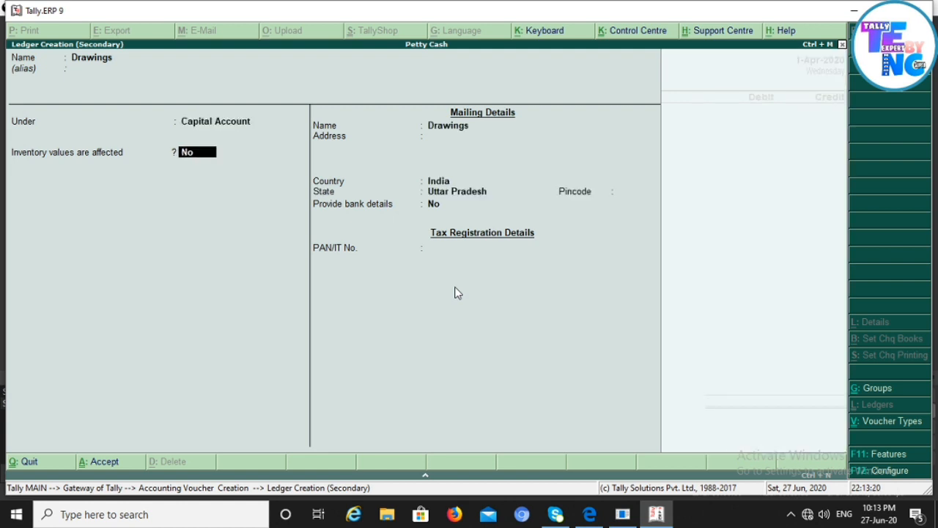
{"action": "key", "text": "ctrl+a"}
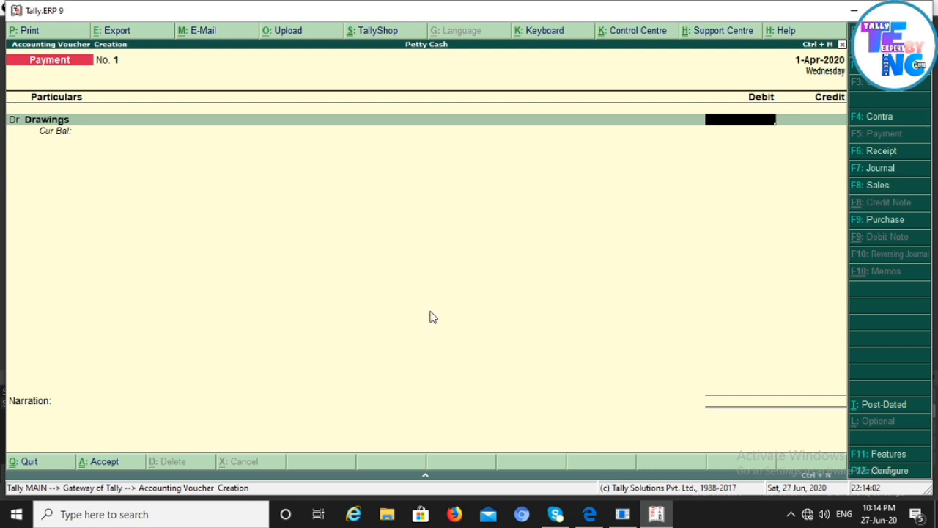
- Check the personal-use withdrawal amount in the assignment document, and set the Drawings debit to 4000 in Tally
{"action": "left_click", "coordinate": [590, 515]}
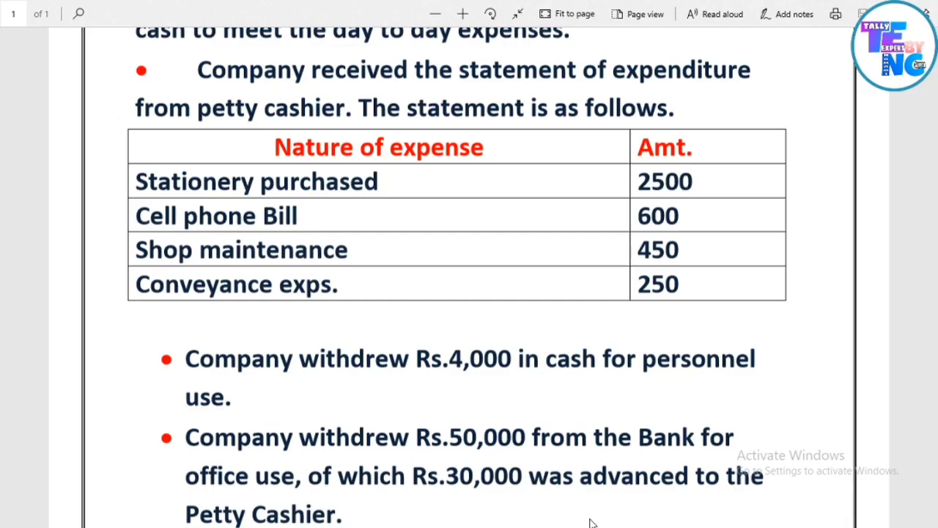
{"action": "mouse_move", "coordinate": [592, 524]}
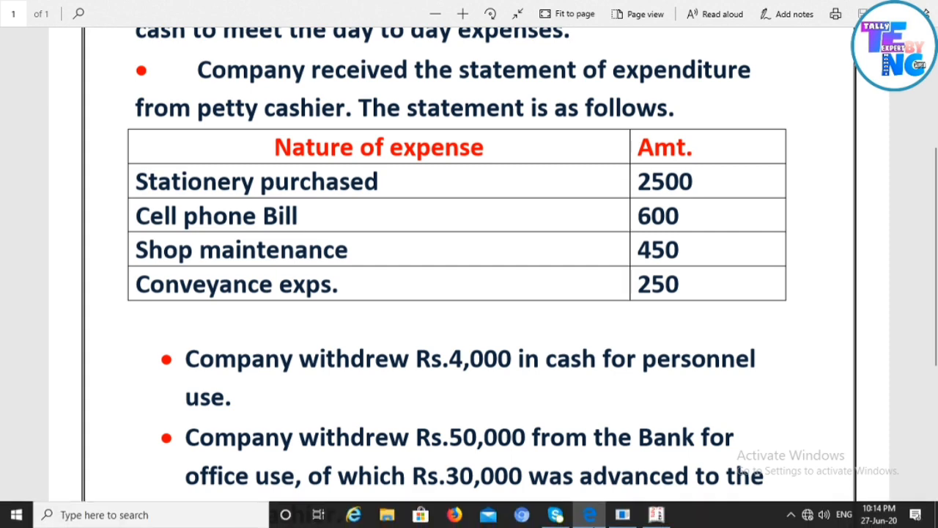
{"action": "left_click", "coordinate": [658, 515]}
{"action": "type", "text": "4000"}
{"action": "key", "text": "Return"}
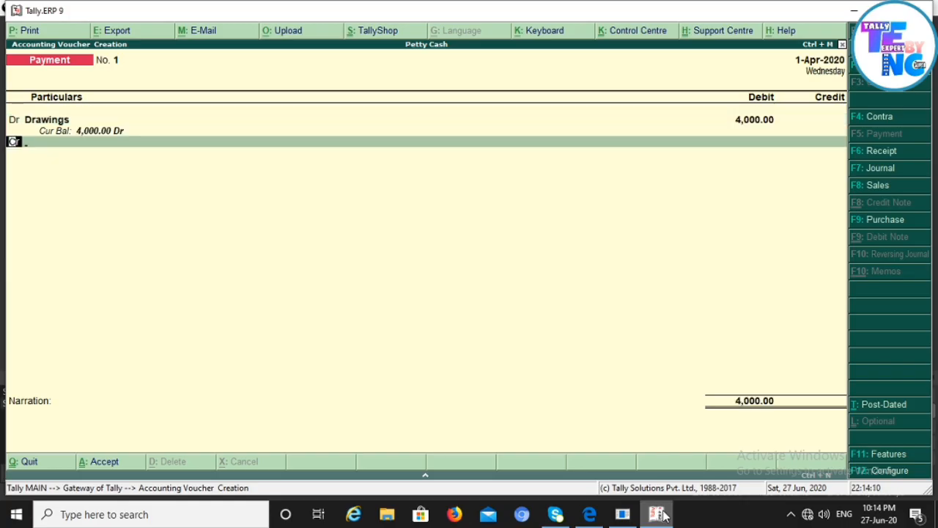
- Recheck how the withdrawal was made in the assignment document, and select Cash as the payment voucher's credit ledger in Tally
{"action": "key", "text": "Return"}
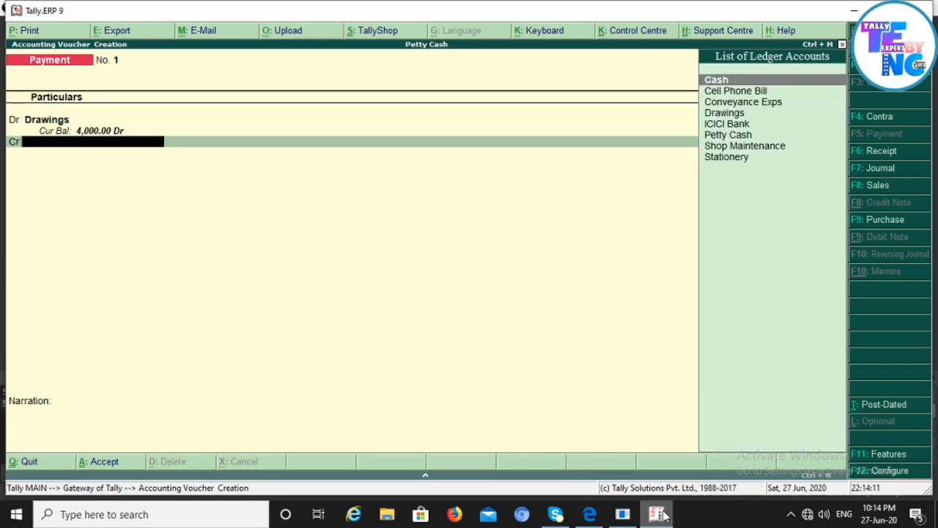
{"action": "left_click", "coordinate": [594, 516]}
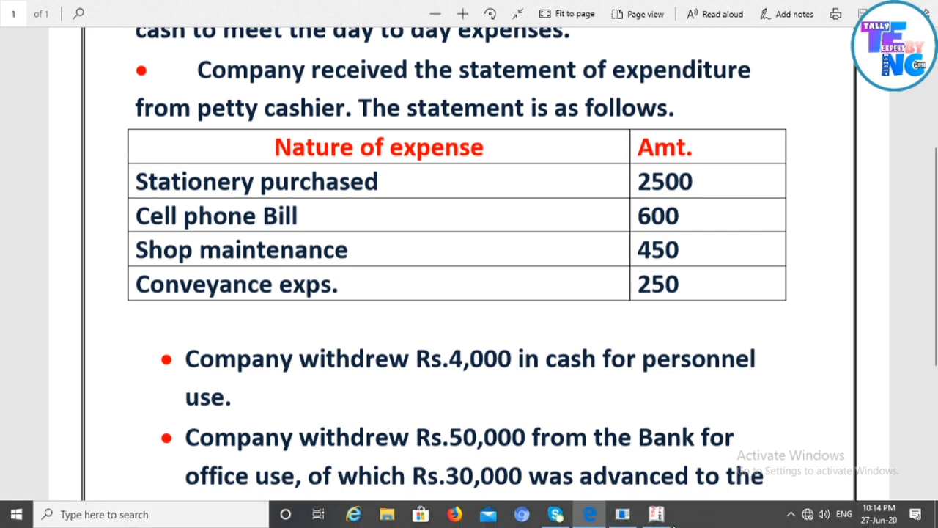
{"action": "left_click", "coordinate": [667, 520]}
{"action": "type", "text": "C"}
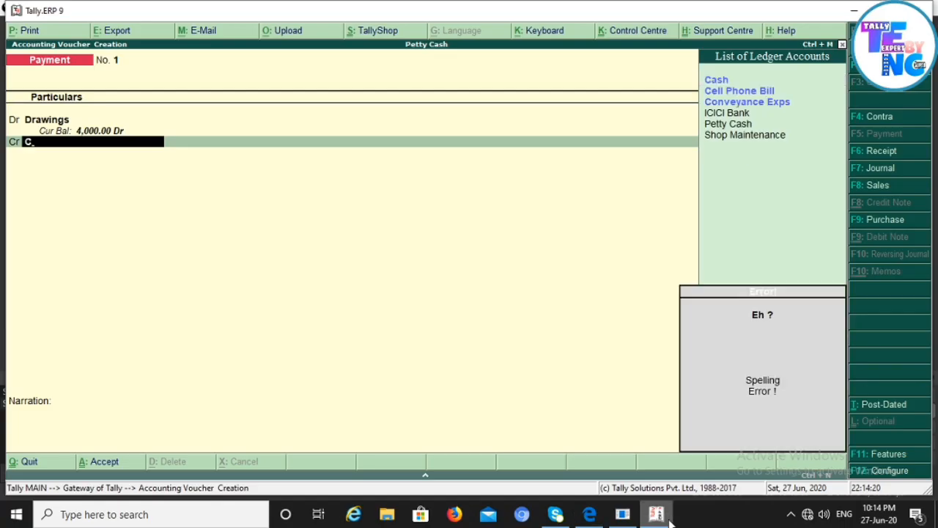
{"action": "key", "text": "Return"}
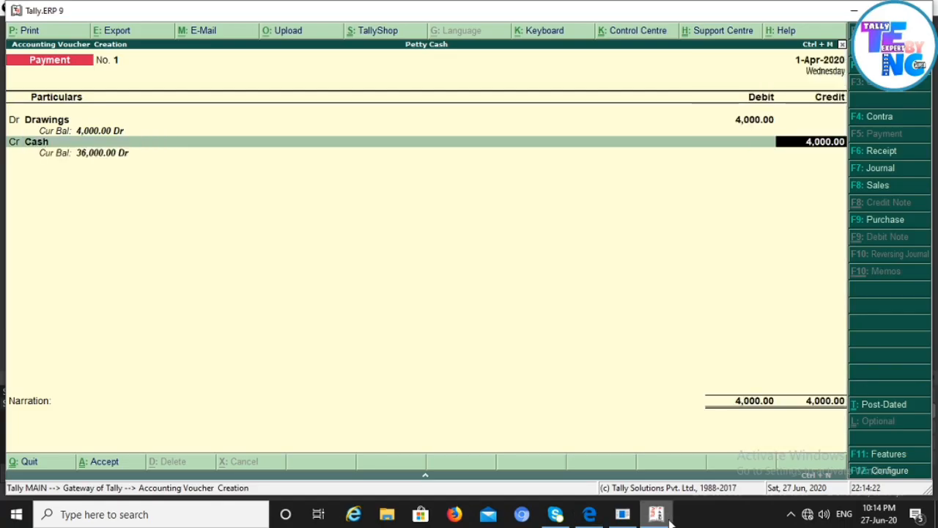